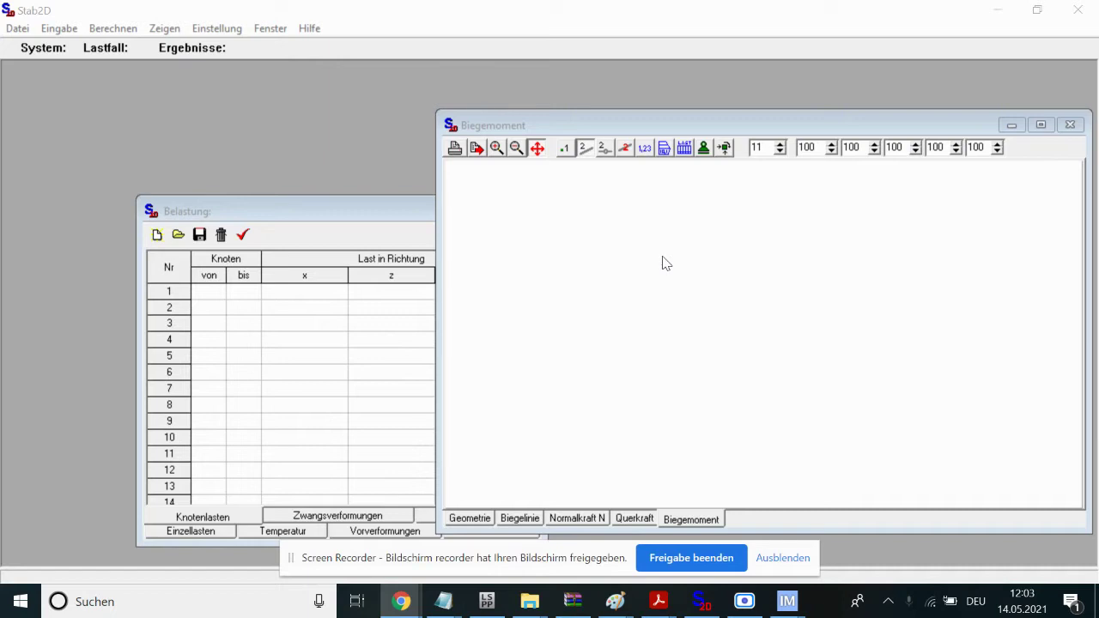
Step: Raise the Belastung nodal-load table above Biegemoment and select row 1's von cell
left_click(426, 208)
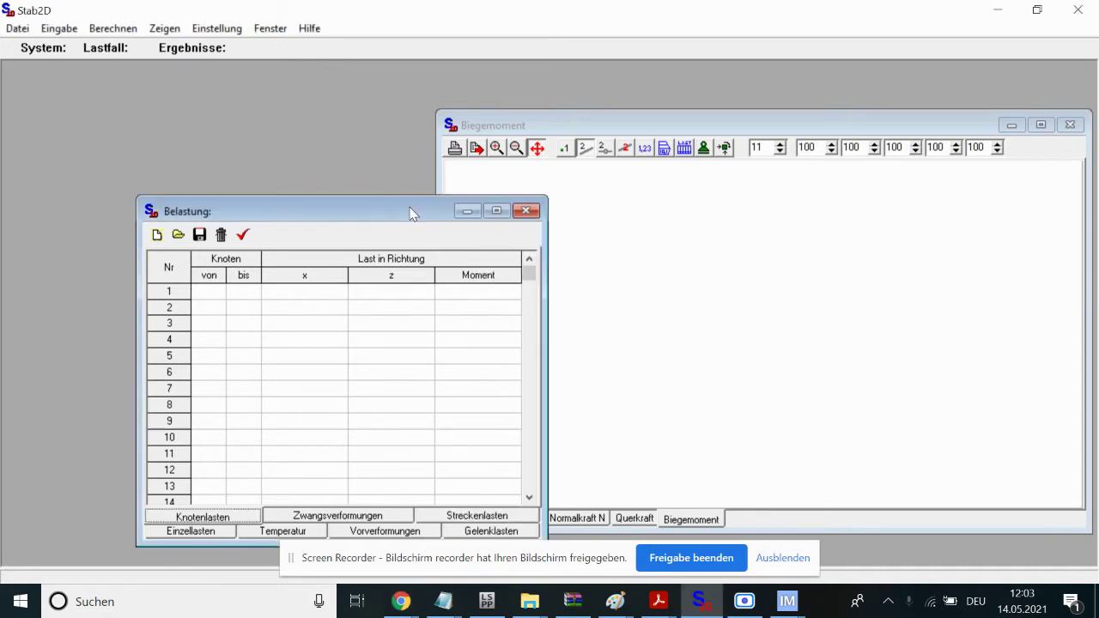
left_click(206, 295)
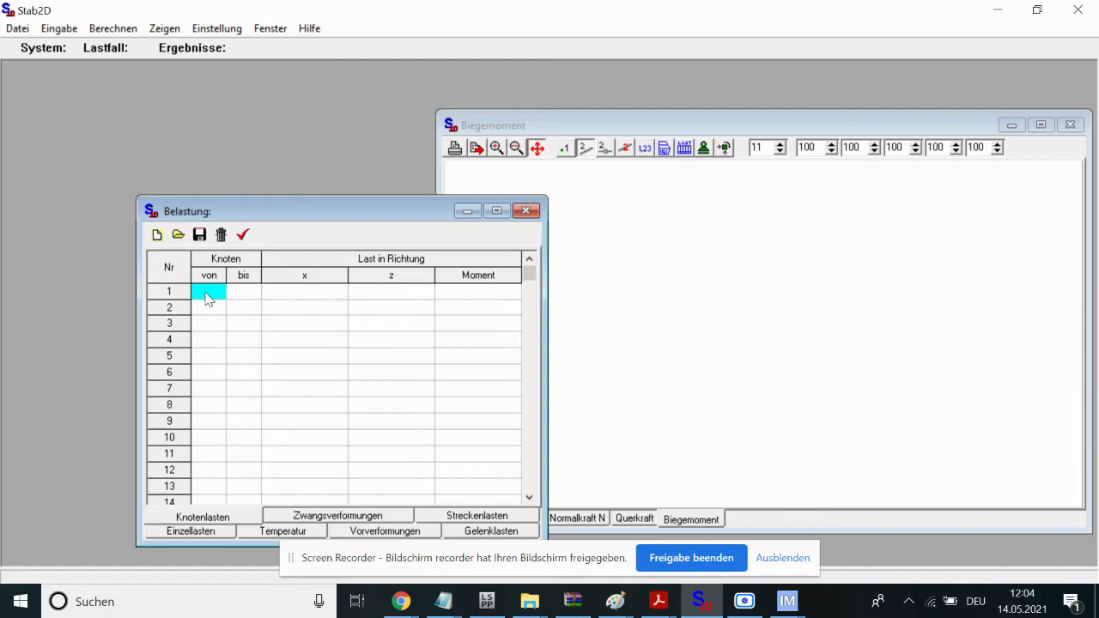
Step: Enter two trial rows in the nodal-load table with node values 0 and 1
left_click(206, 296)
key("Return")
type("0")
key("Return")
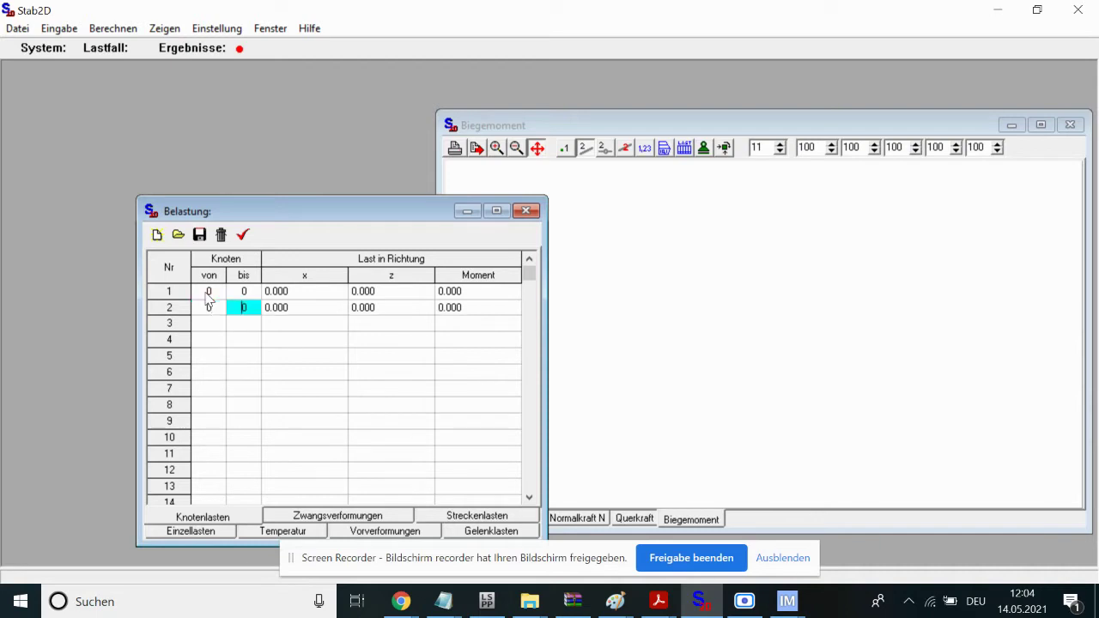
type("1")
key("Return")
key("Up")
key("BackSpace")
left_click(243, 324)
left_click(245, 302)
type("1")
left_click(210, 310)
Step: Delete both trial load rows with the trash icon, leaving the table empty
left_click_drag(290, 220, 264, 108)
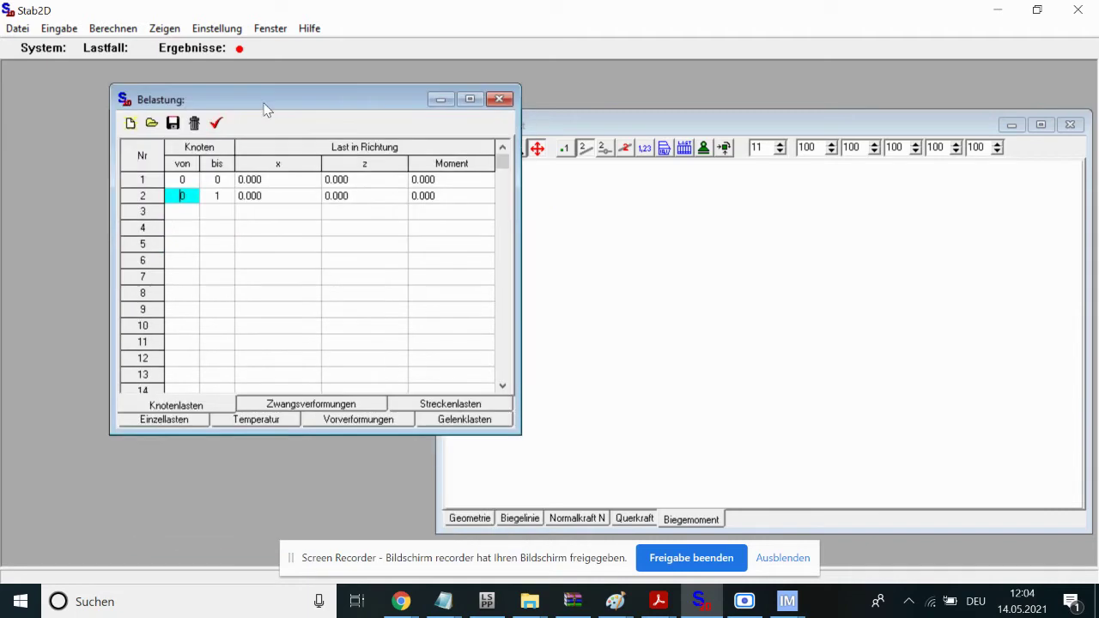
left_click(218, 201)
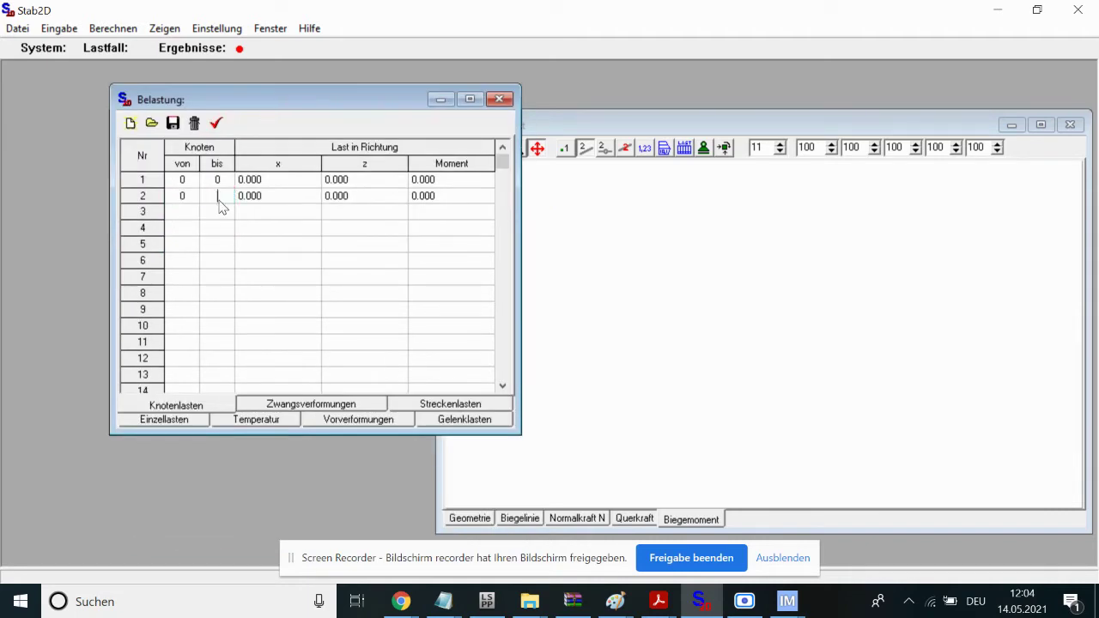
left_click(190, 180)
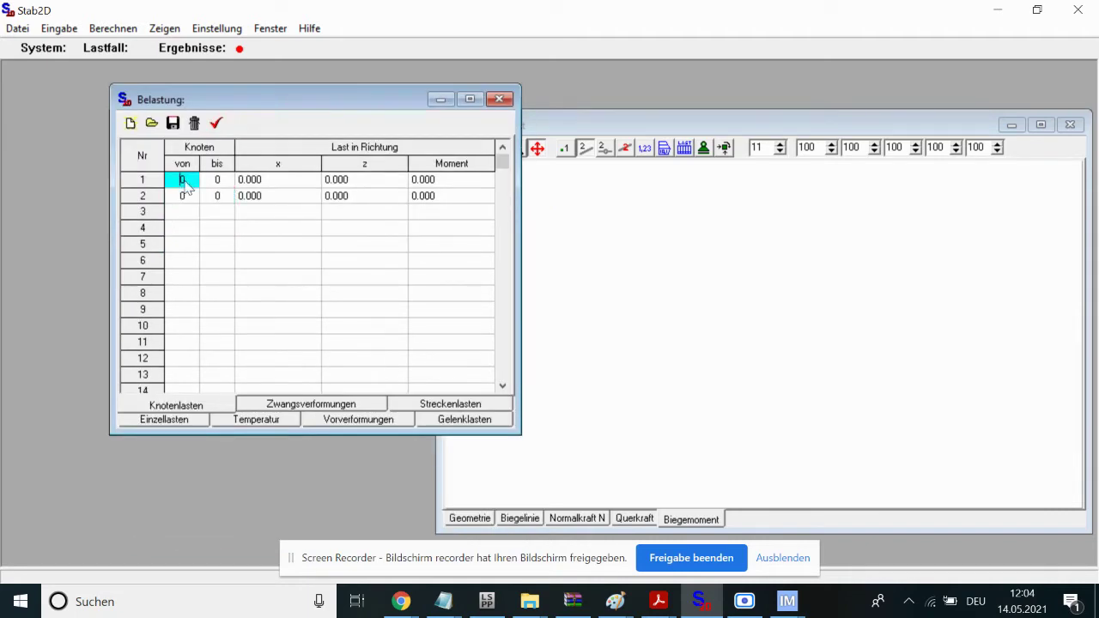
left_click(194, 122)
left_click(189, 212)
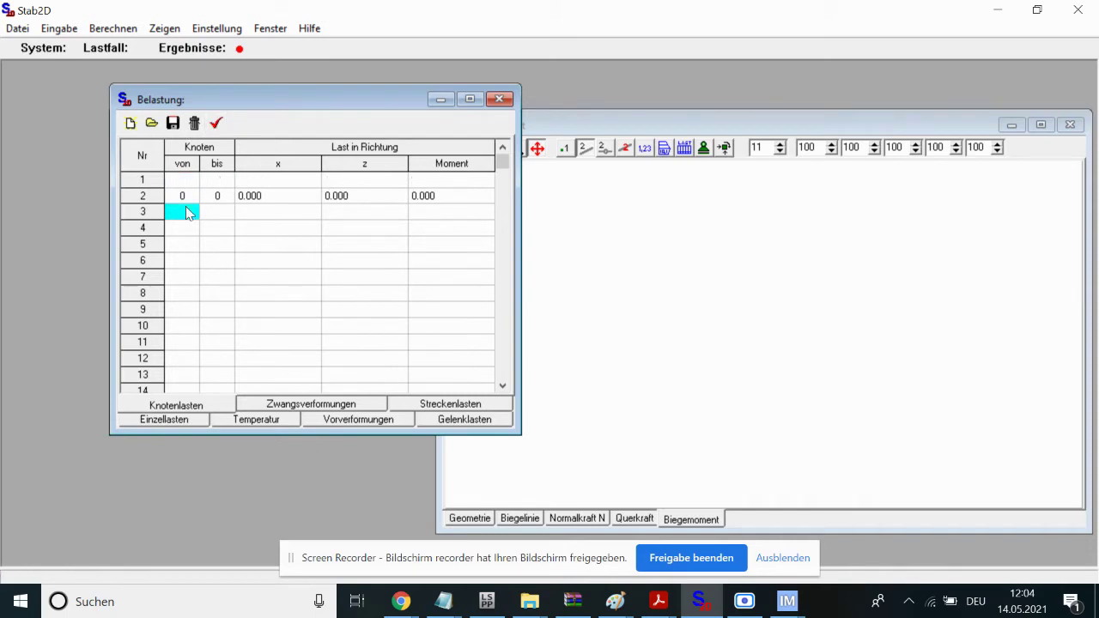
left_click(194, 123)
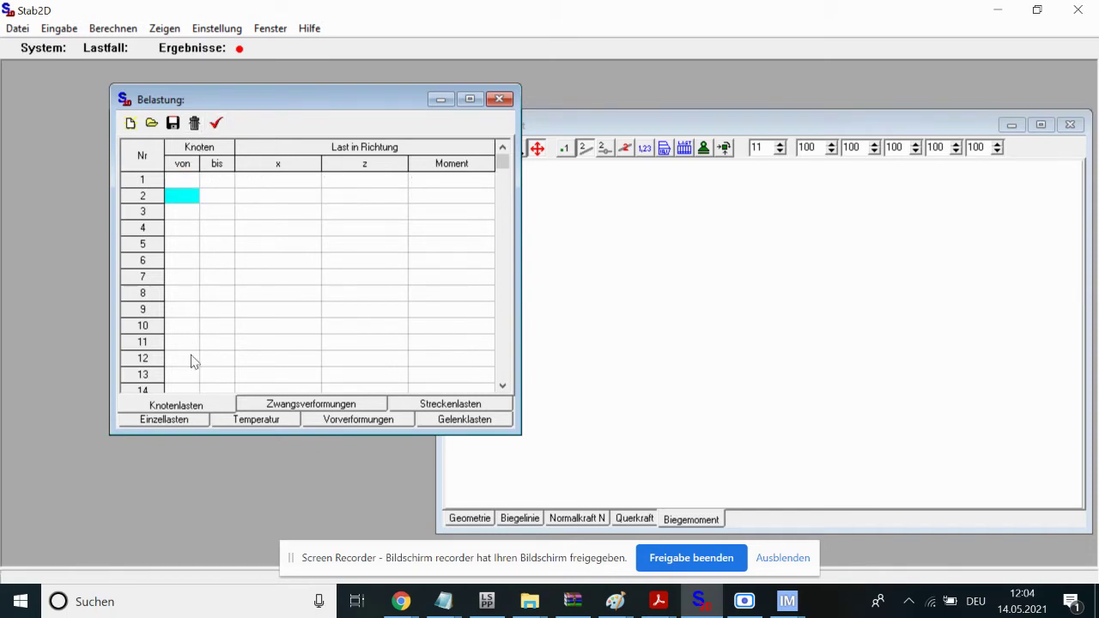
Step: Enter node 1 at x 0, z 0 and node 2 at x 0, z -1 in the Geometrie table
left_click_drag(153, 76, 307, 115)
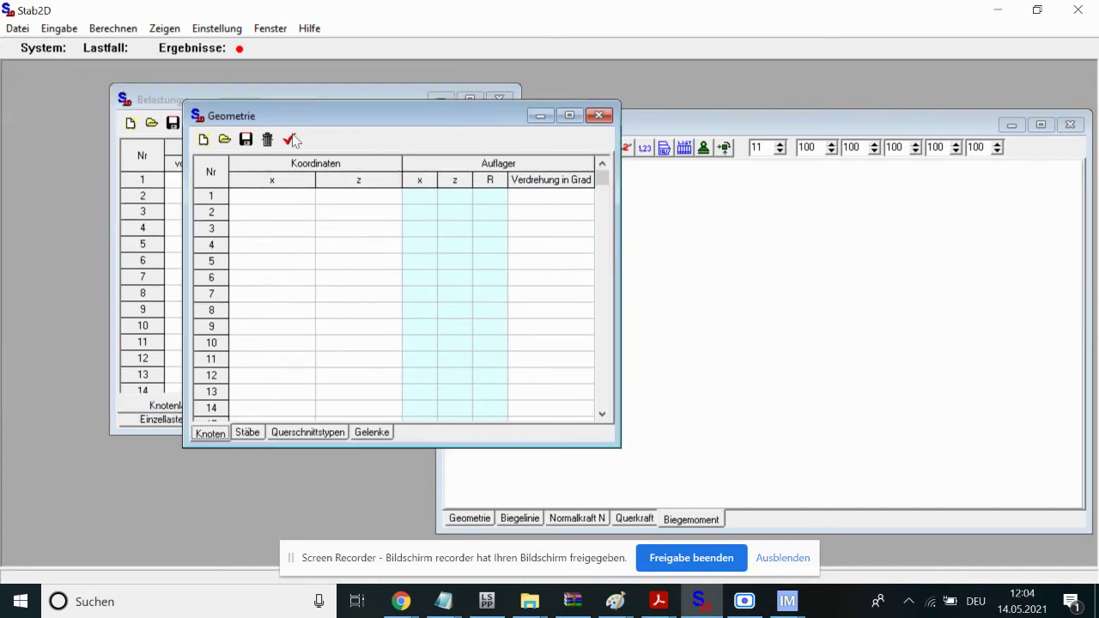
left_click(291, 204)
type("0")
key("Tab")
key("Down")
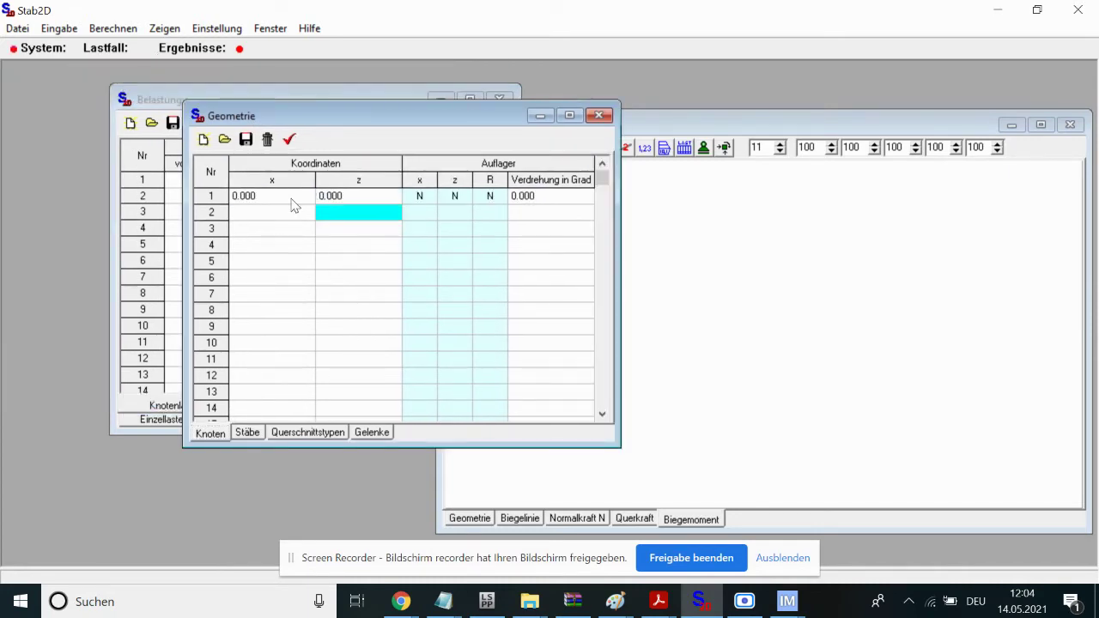
key("Left")
type("0")
key("Tab")
type("-")
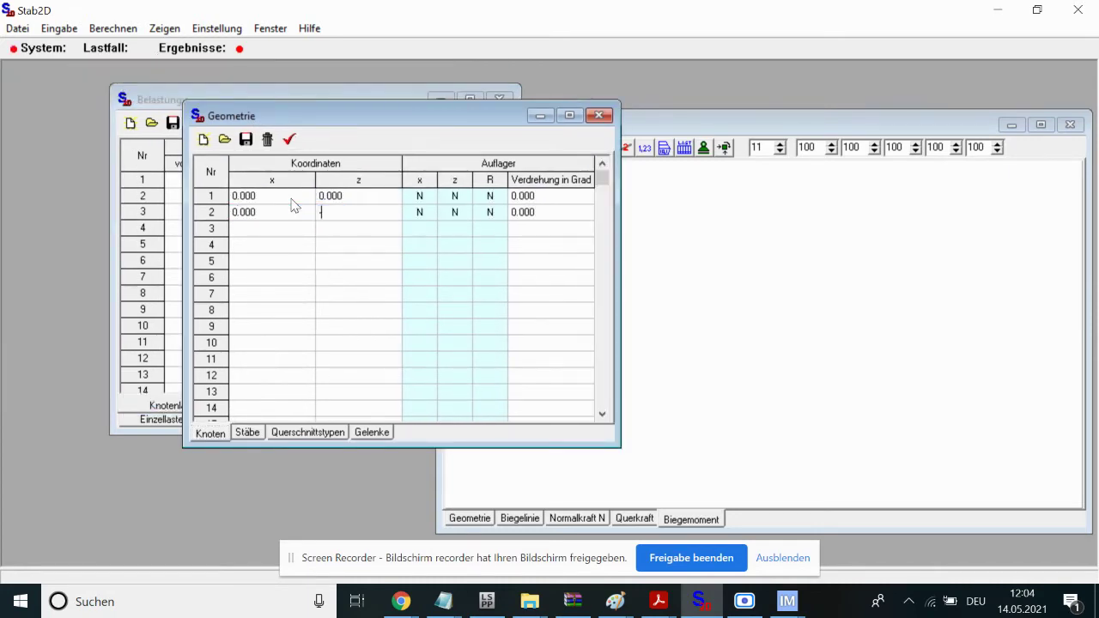
type("1")
key("Down")
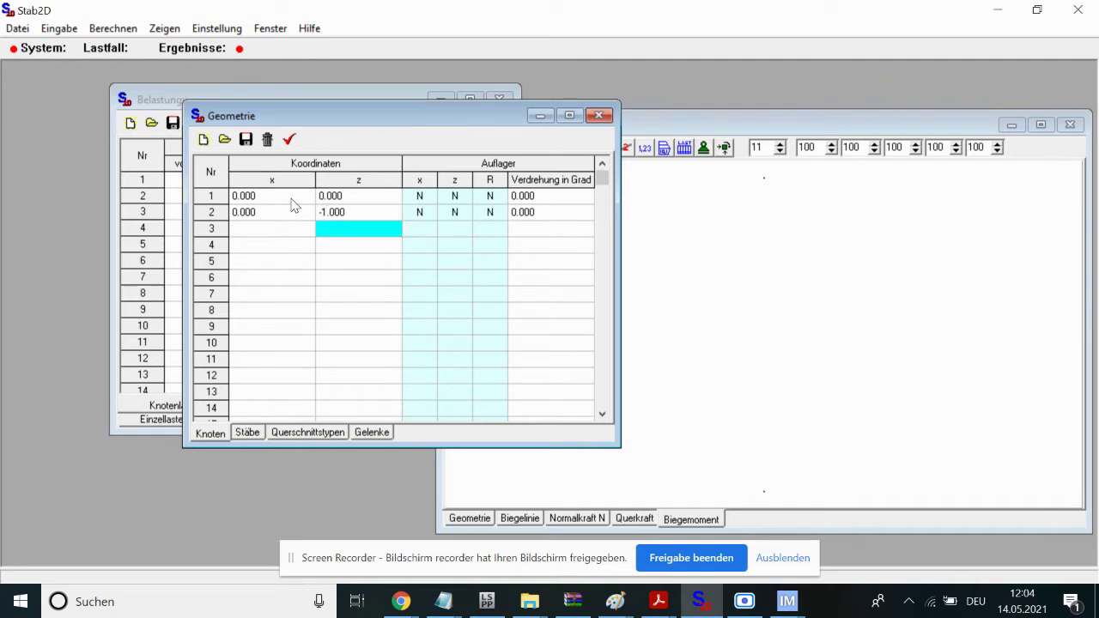
key("Left")
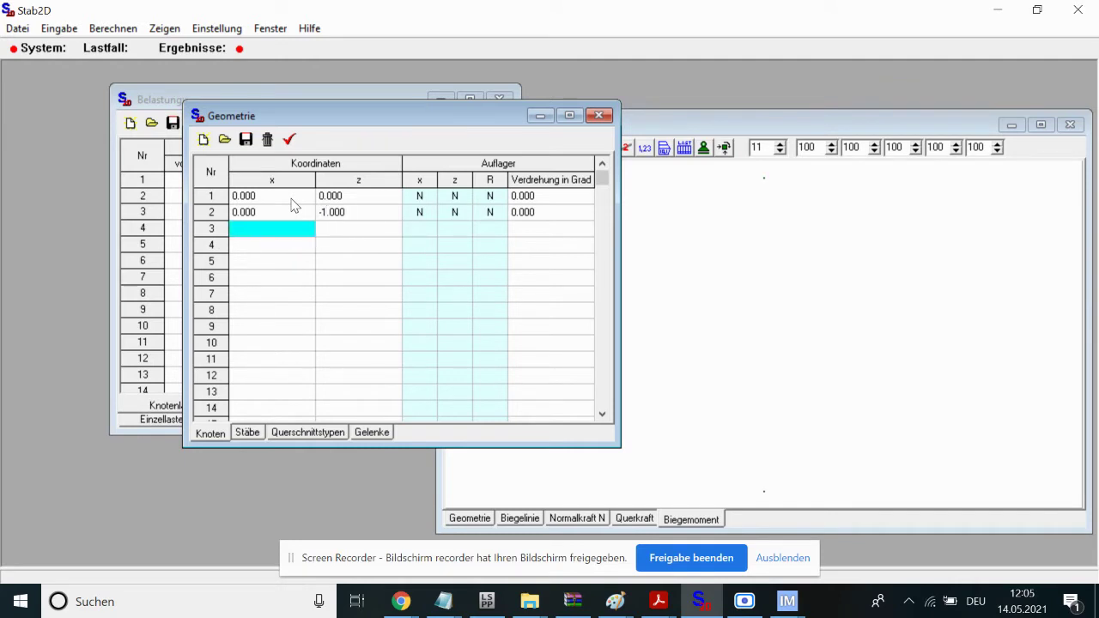
Step: Turn on node-number labels in the Biegemoment plot and arrange it beside the geometry table
left_click_drag(487, 123, 288, 168)
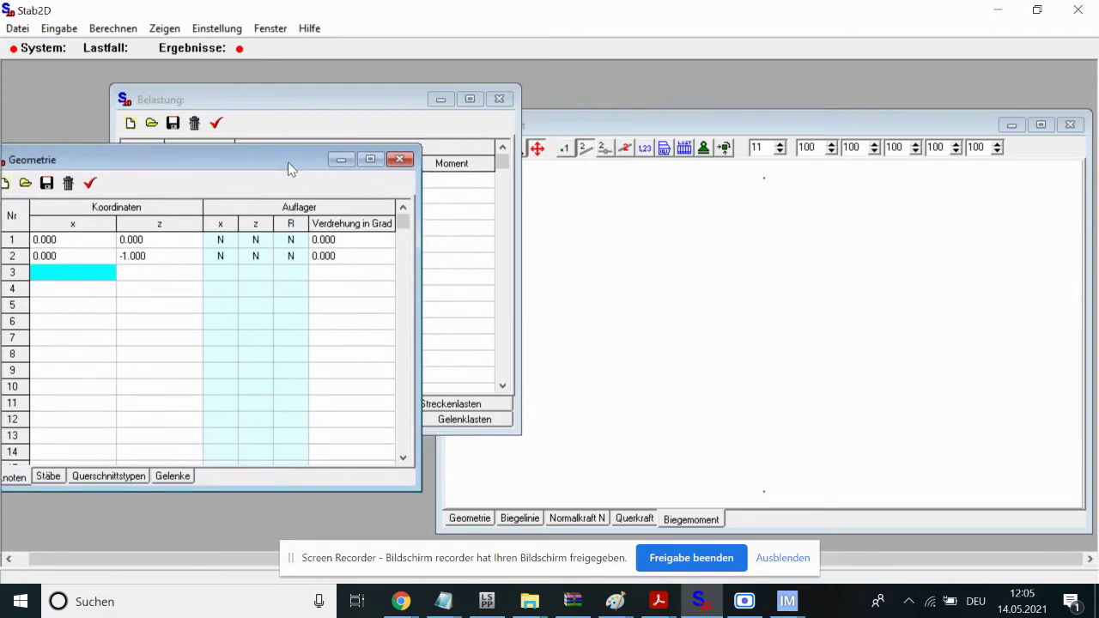
left_click(623, 122)
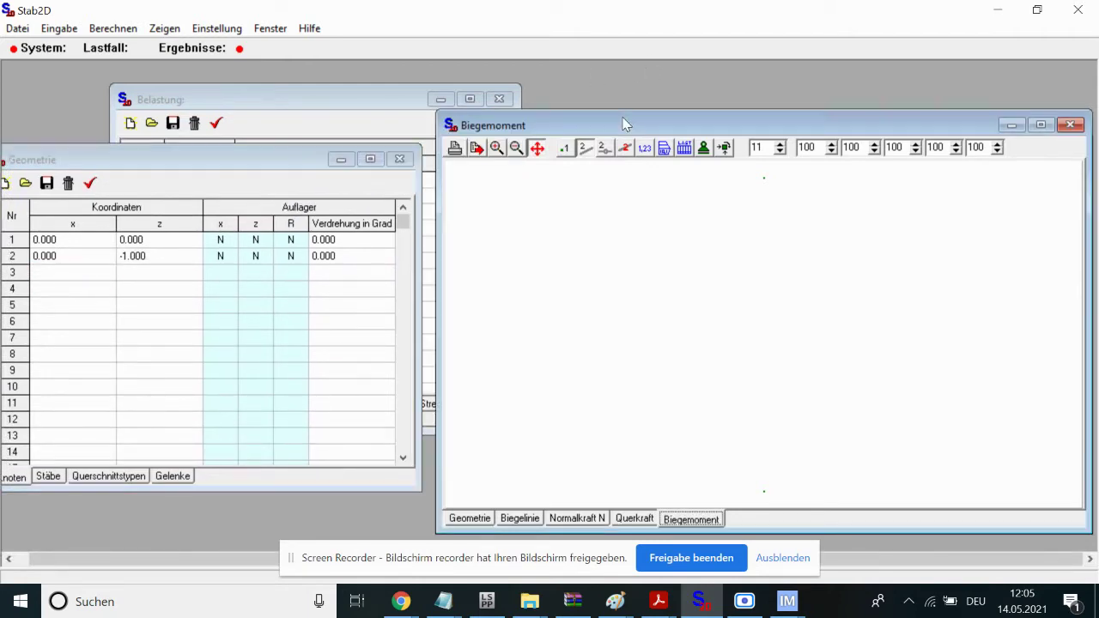
left_click(564, 152)
left_click_drag(624, 127, 626, 82)
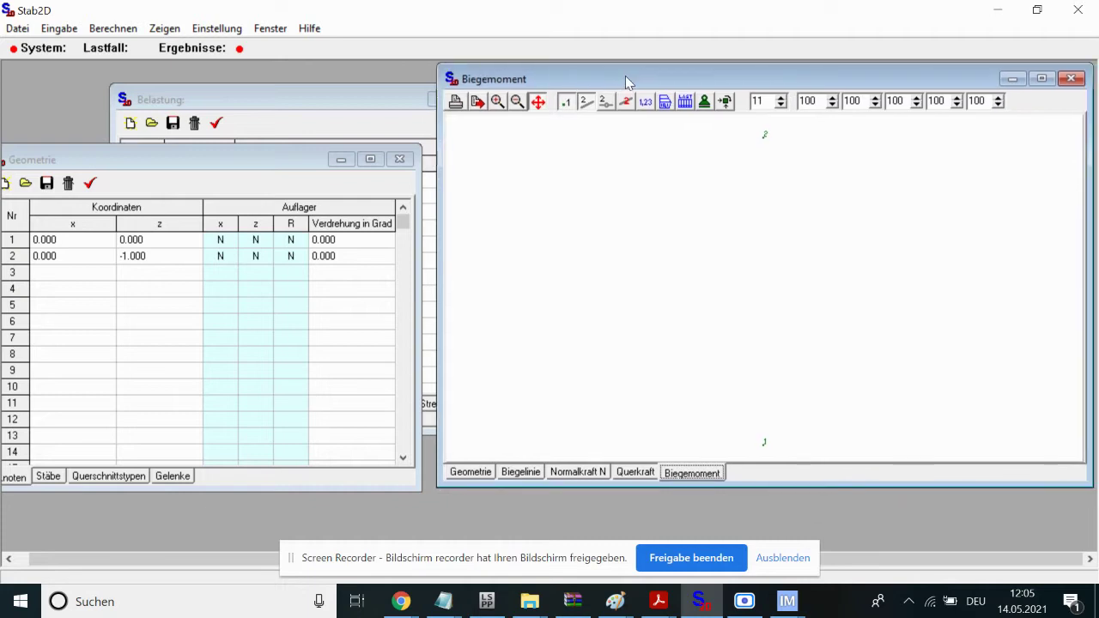
left_click_drag(283, 168, 486, 138)
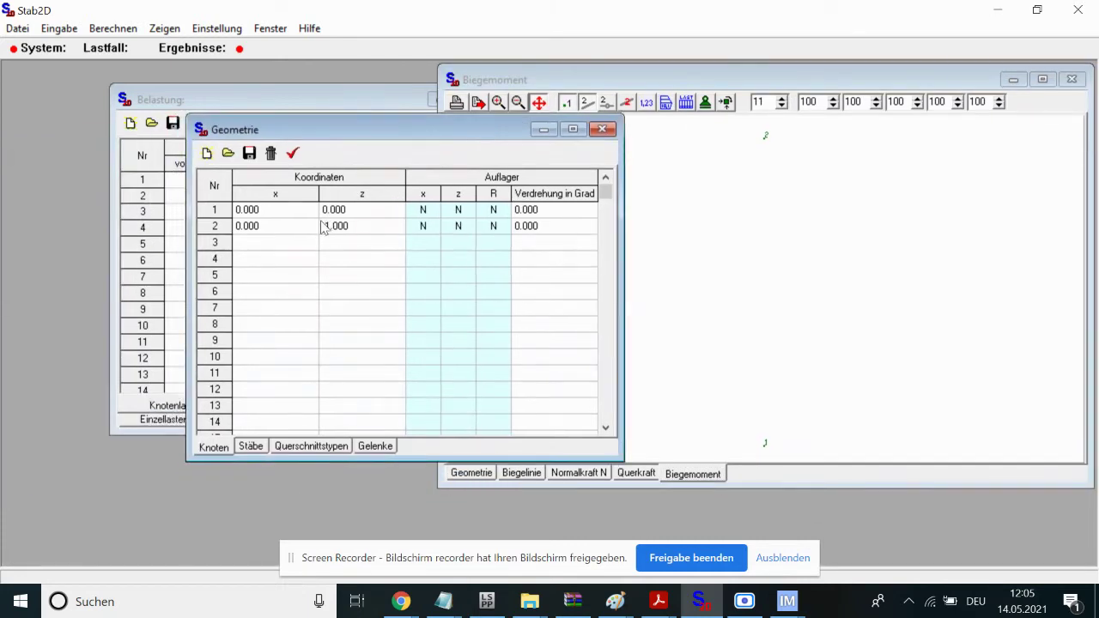
left_click(289, 251)
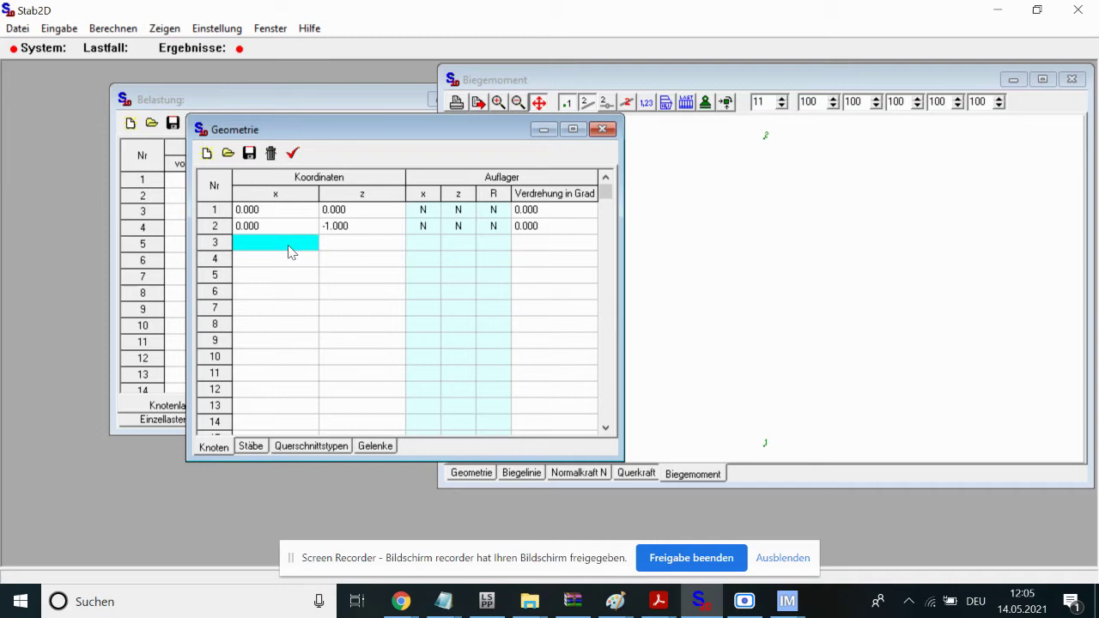
Step: Enter node 3 at x 1, z -1 and a first attempt at node 4
type("1")
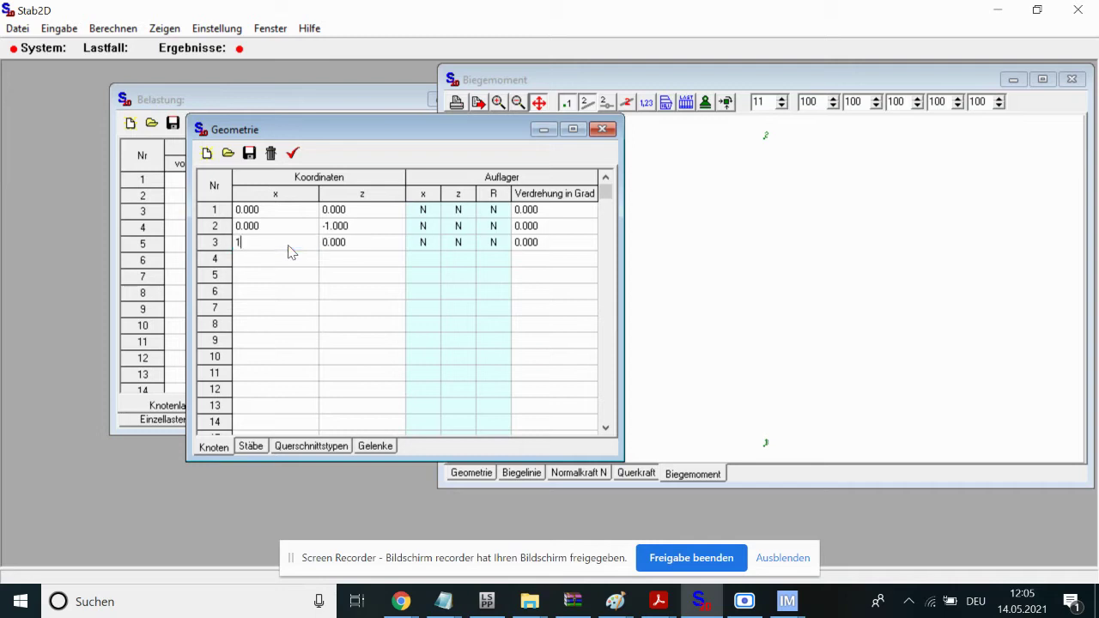
key("Tab")
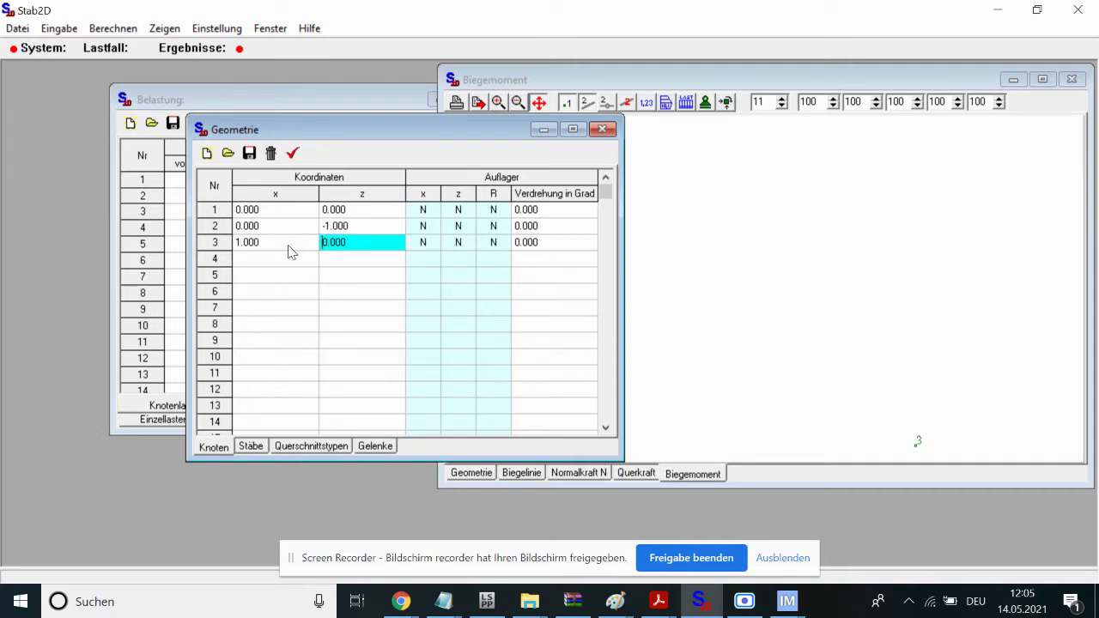
type("-1")
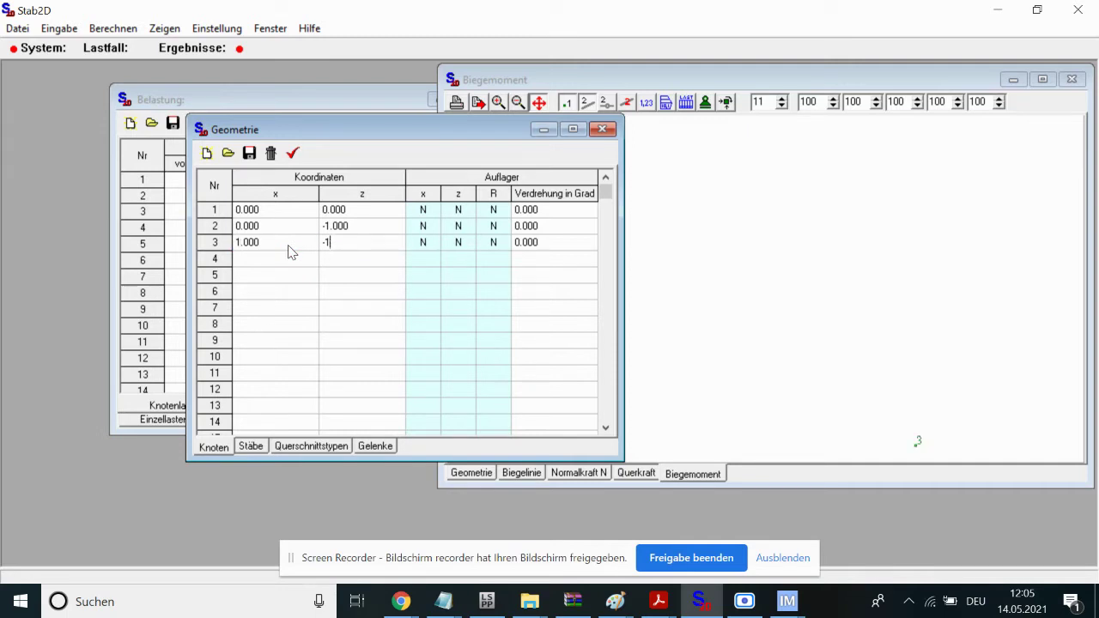
key("Up")
key("Down")
key("Down")
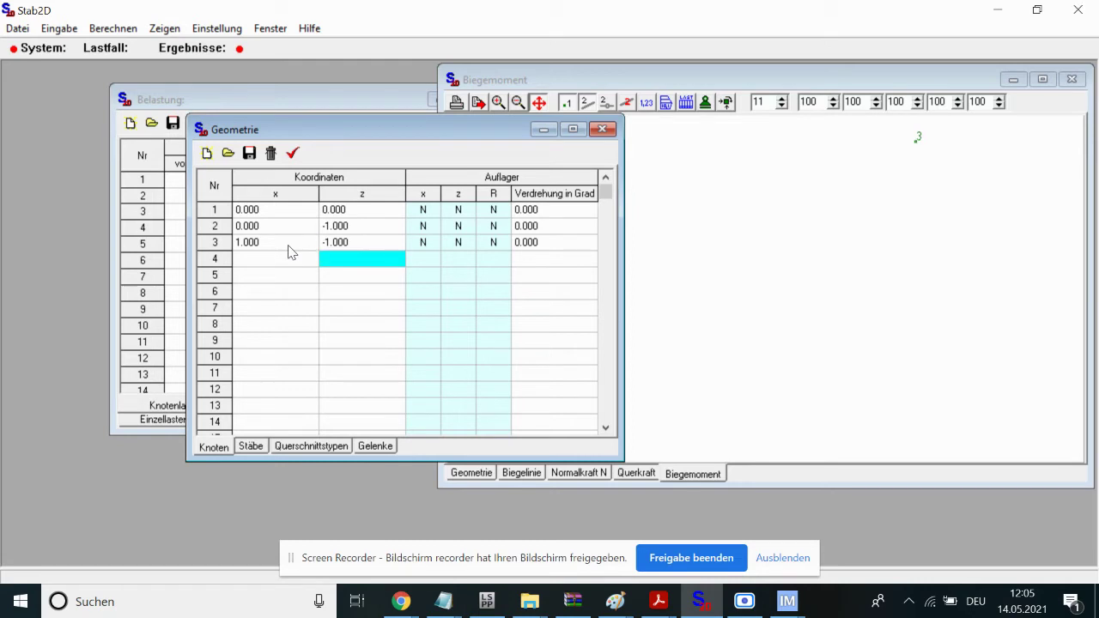
key("Left")
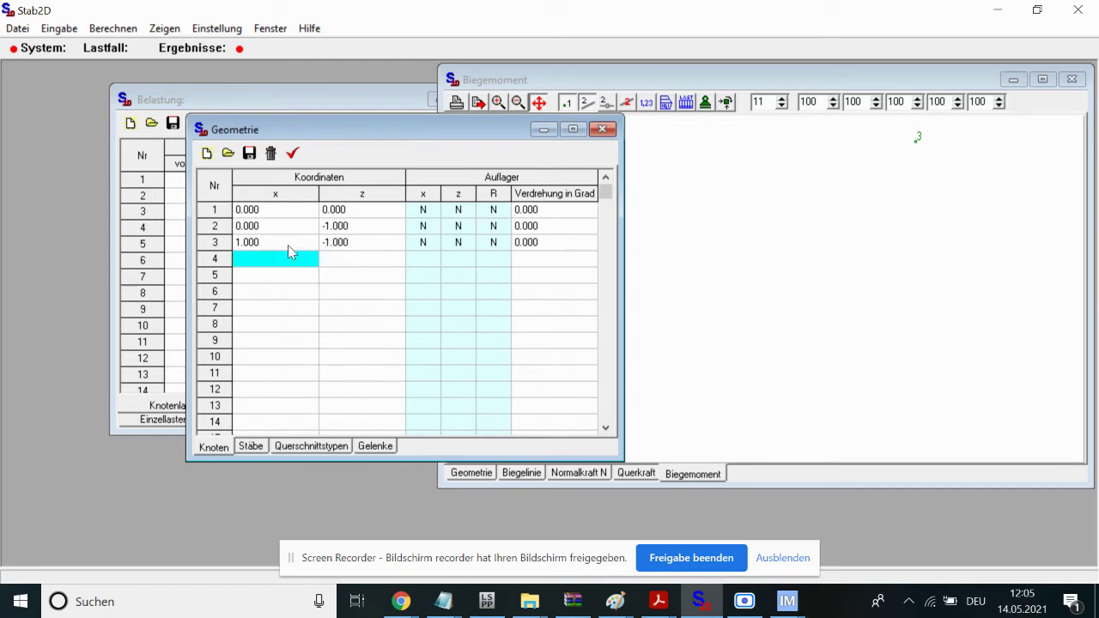
key("Right")
key("Left")
type("0")
key("Right")
type("1")
key("Return")
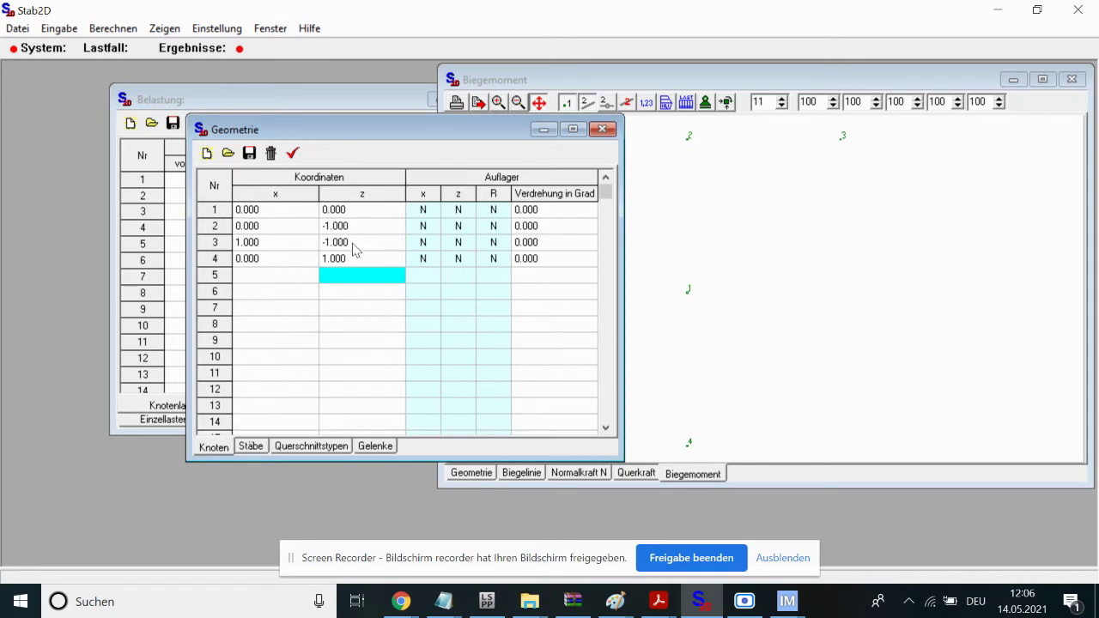
Step: Correct node 4's coordinates to x 1, z 0
left_click(297, 258)
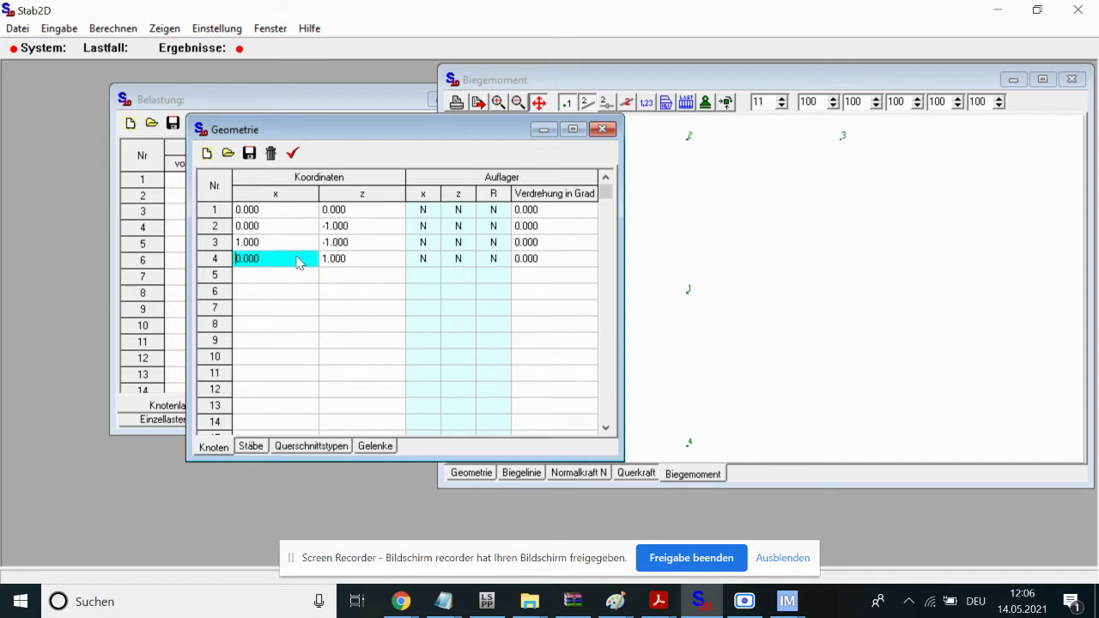
type("1")
key("Tab")
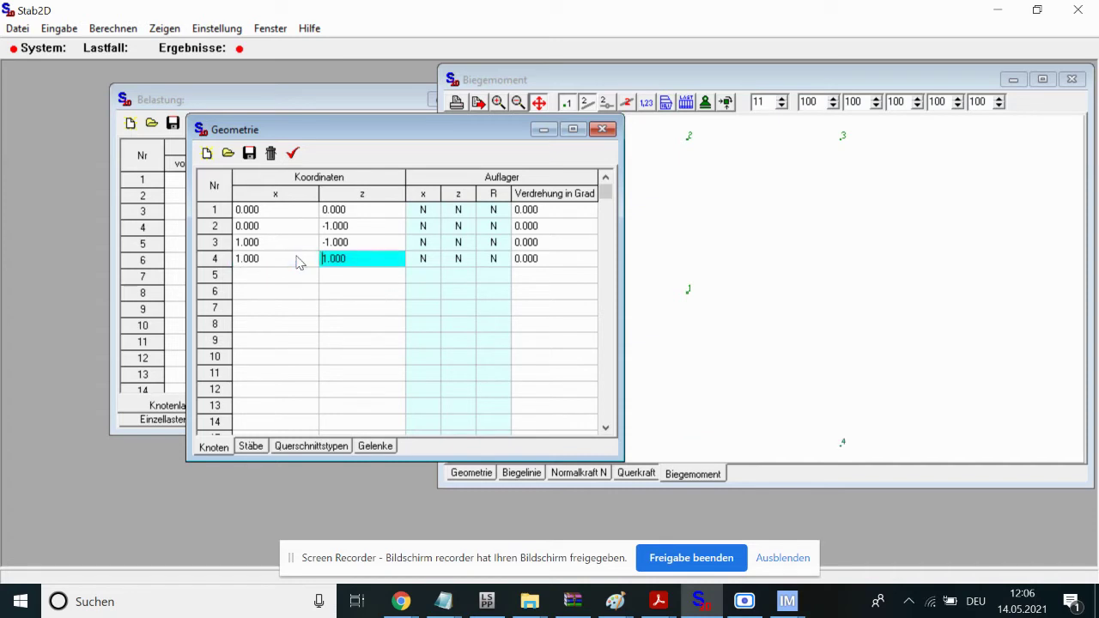
type("0")
key("Return")
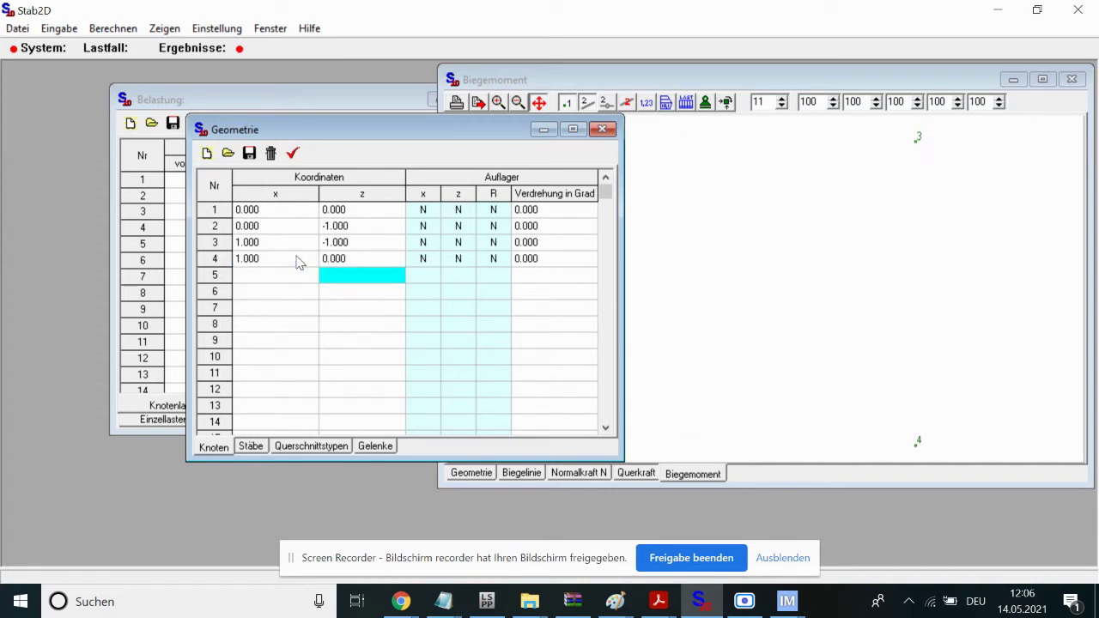
left_click(889, 269)
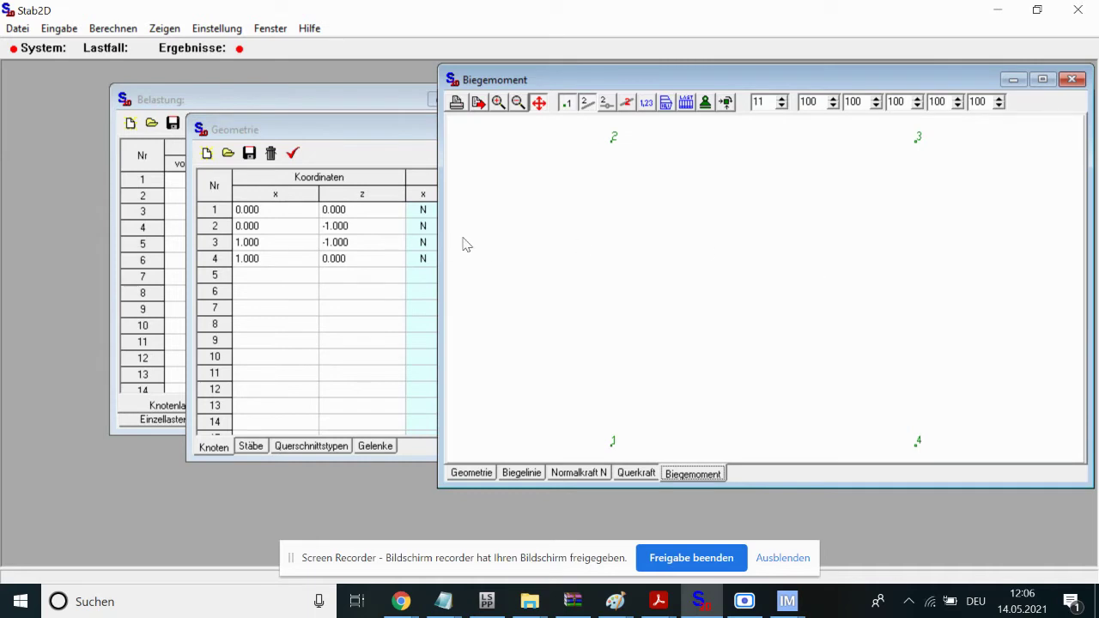
Step: Enter members 1–2, 2–3 and 3–4 in the Stäbe table
left_click(261, 452)
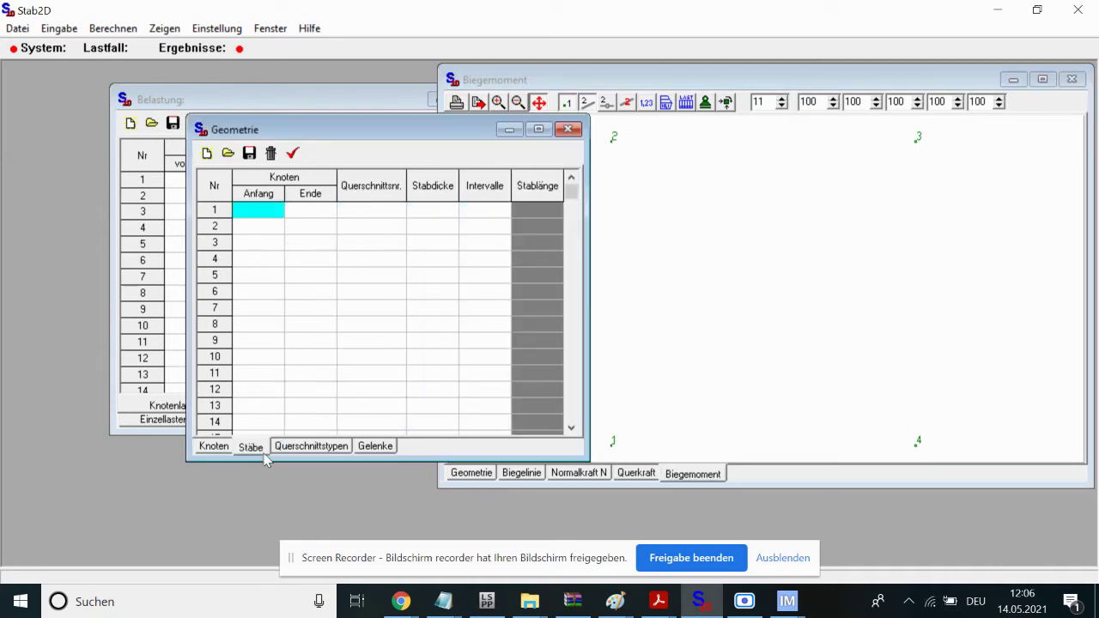
type("1 2")
key("Return")
type("2")
key("Return")
type("3")
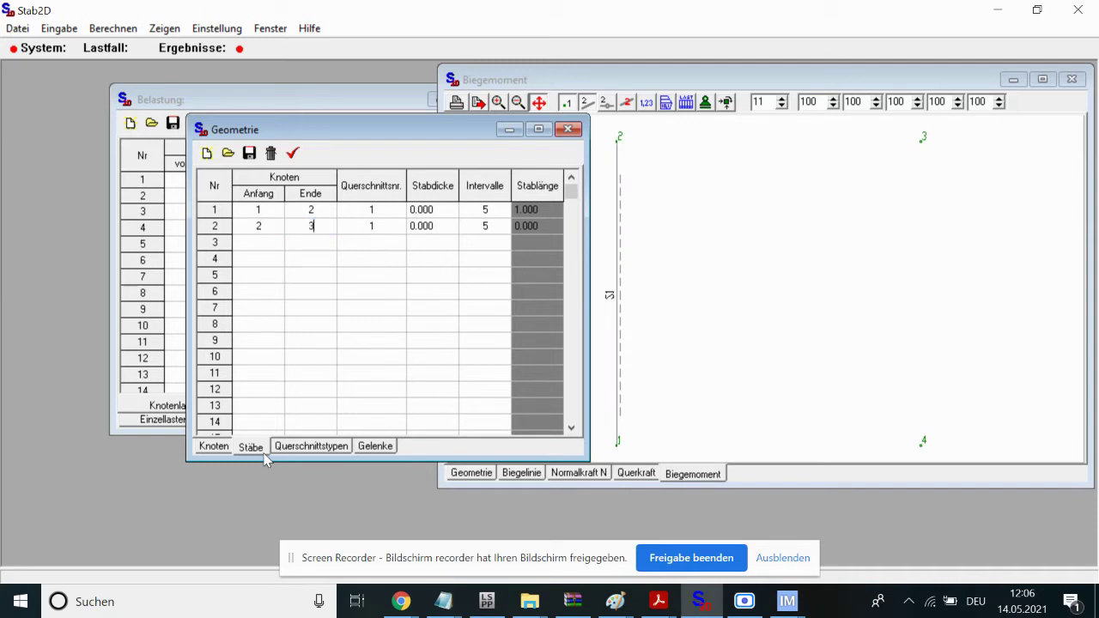
key("Return")
type("4")
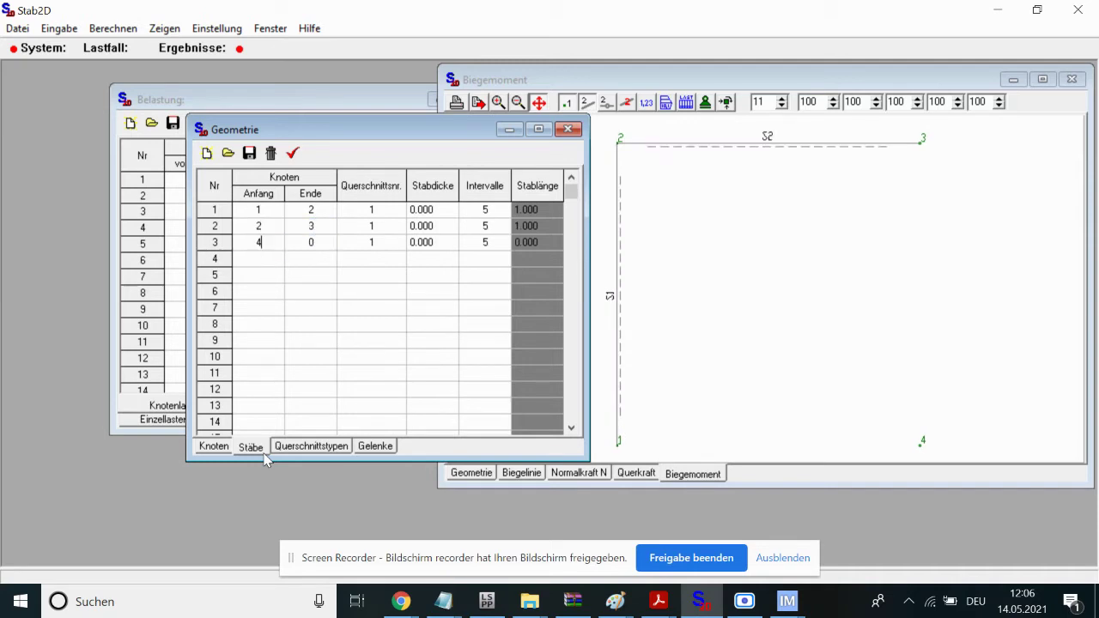
key("Return")
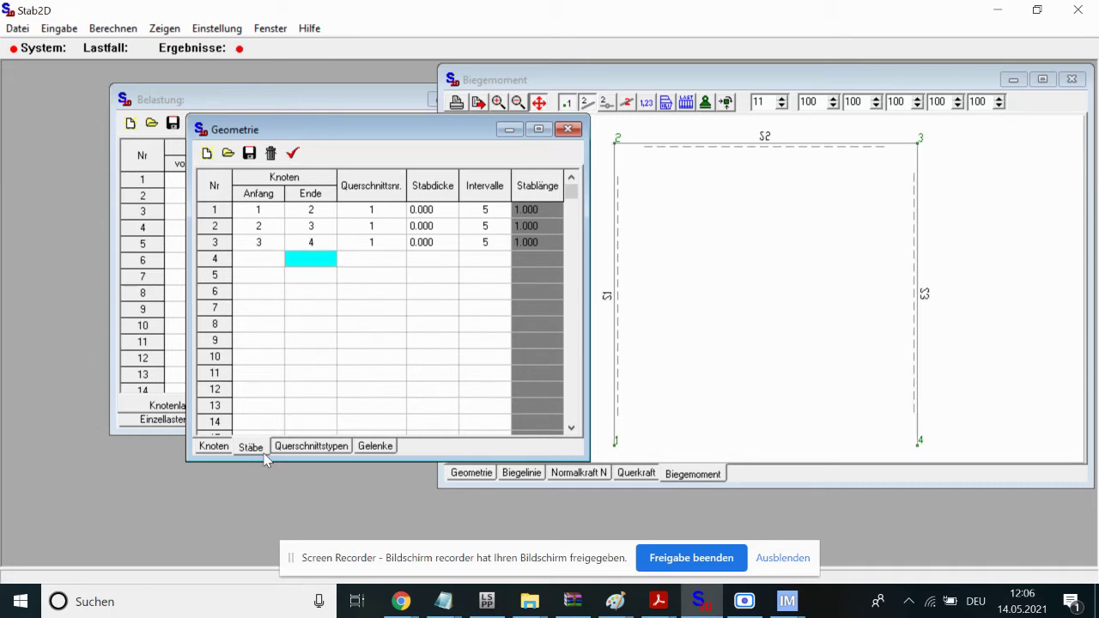
key("Left")
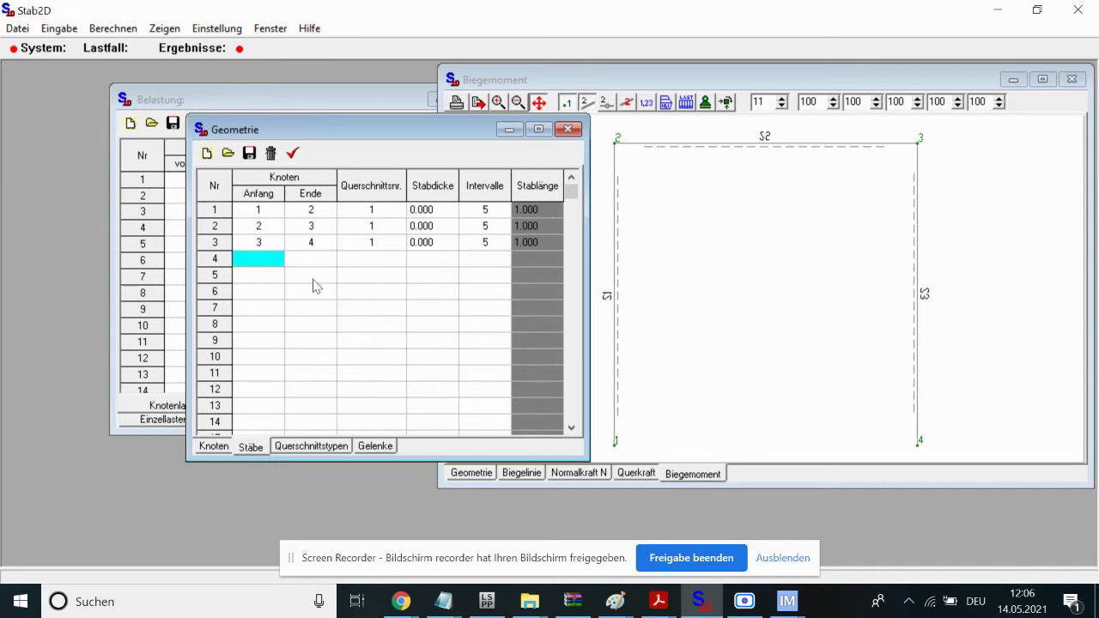
left_click(219, 446)
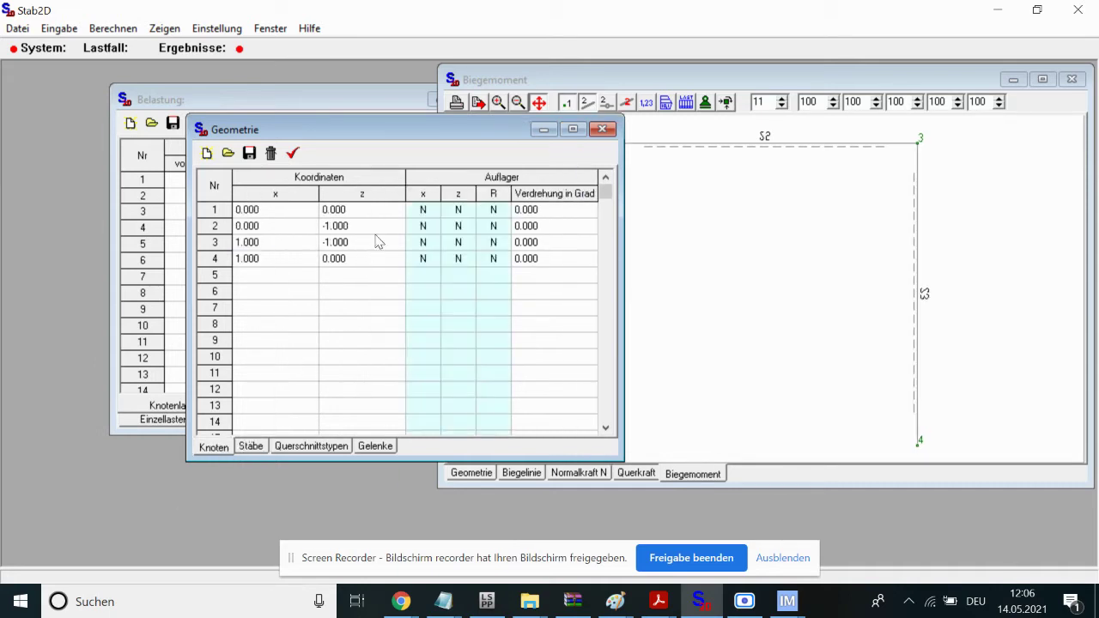
Step: Make node 1 fully fixed by entering J for its x, z and rotation restraints
left_click(430, 214)
type("jjj")
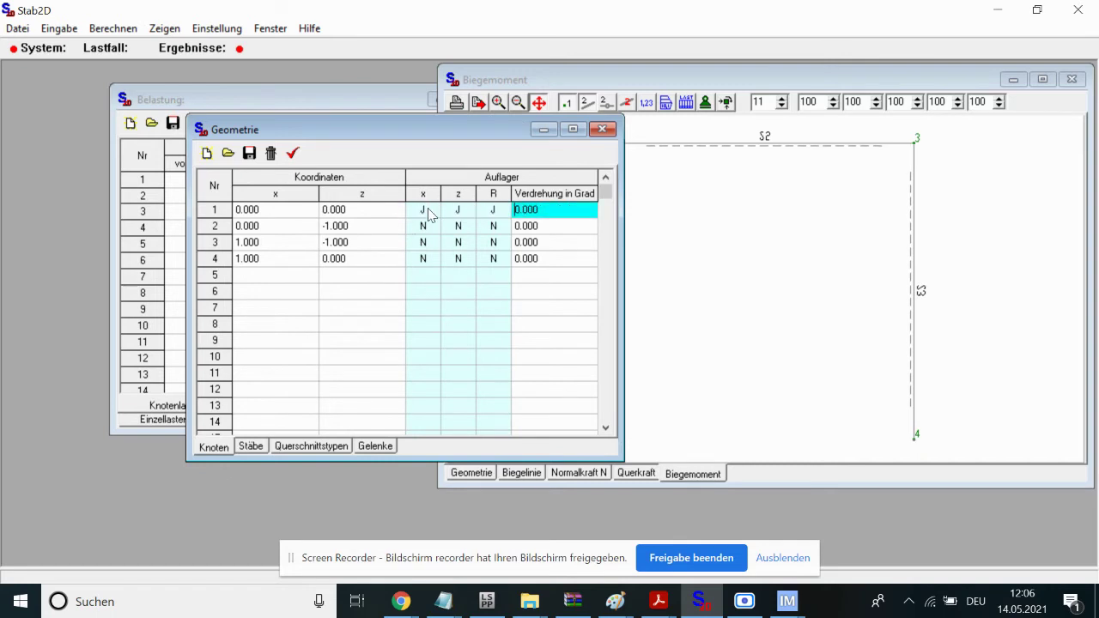
key("Return")
key("Left")
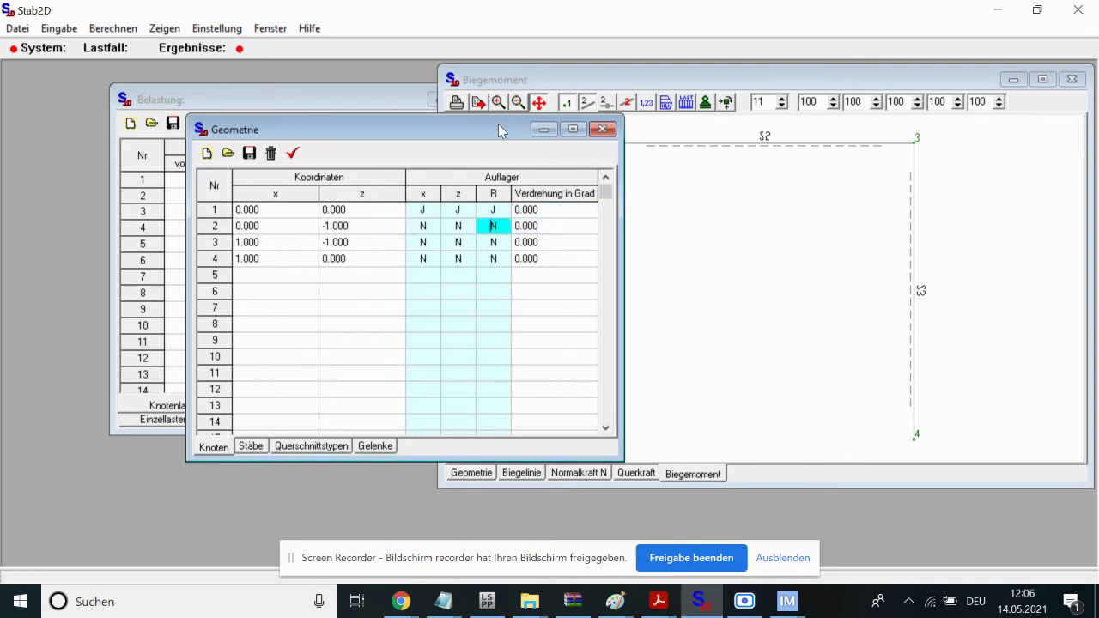
mouse_move(500, 132)
left_mouse_down()
mouse_move(366, 135)
mouse_move(409, 146)
left_mouse_up()
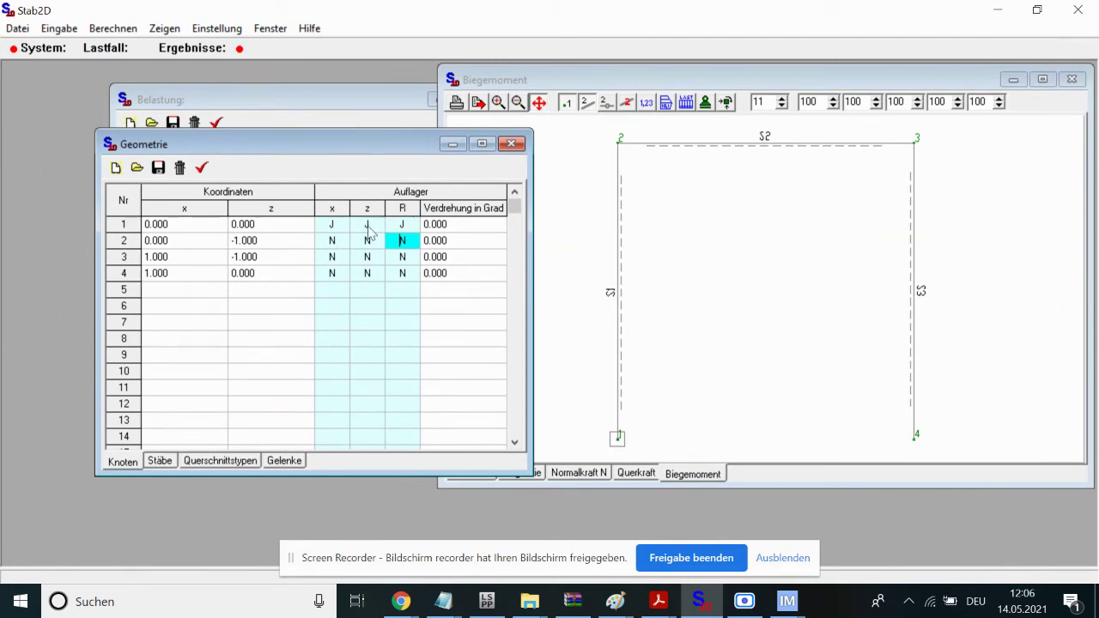
Step: Fix node 4 in x, z and rotation, and restrain node 3 in x only
left_click(338, 273)
type("JJ")
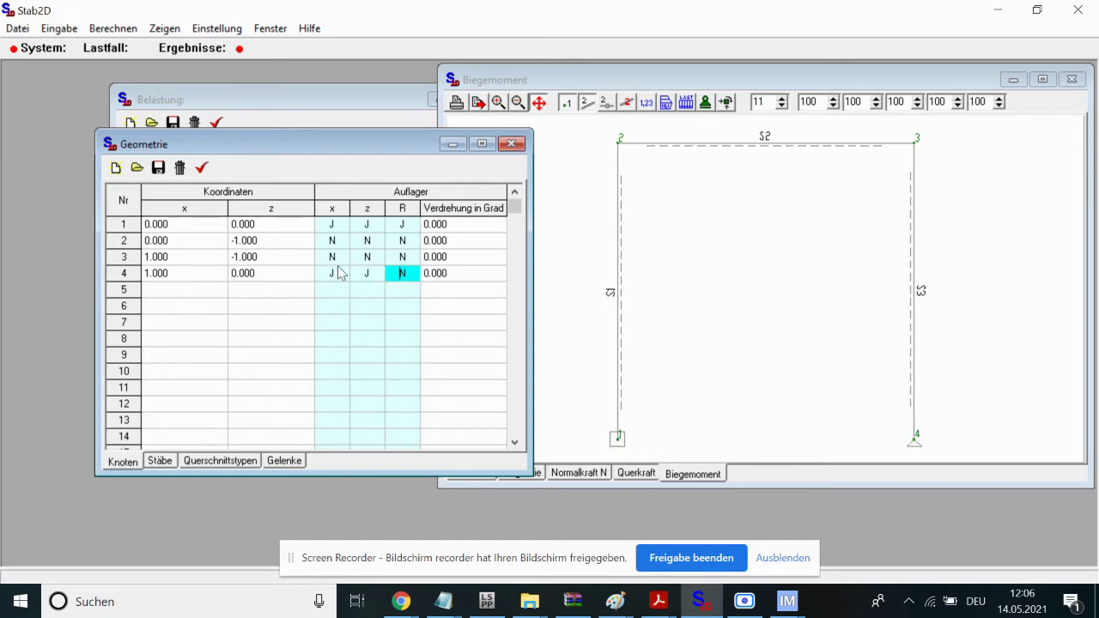
type("J")
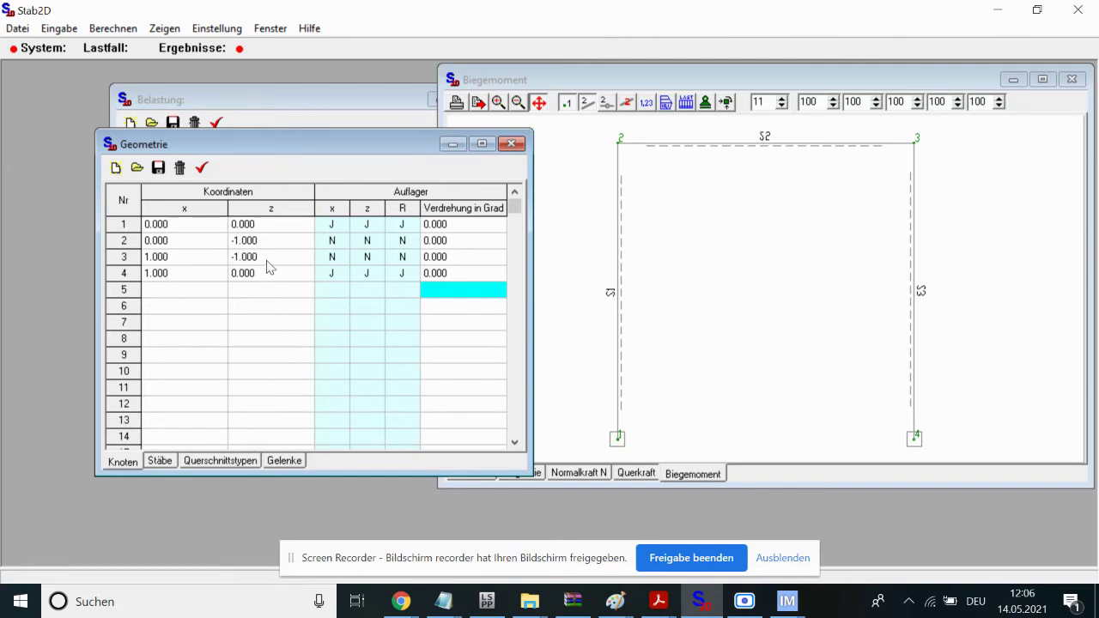
left_click(334, 257)
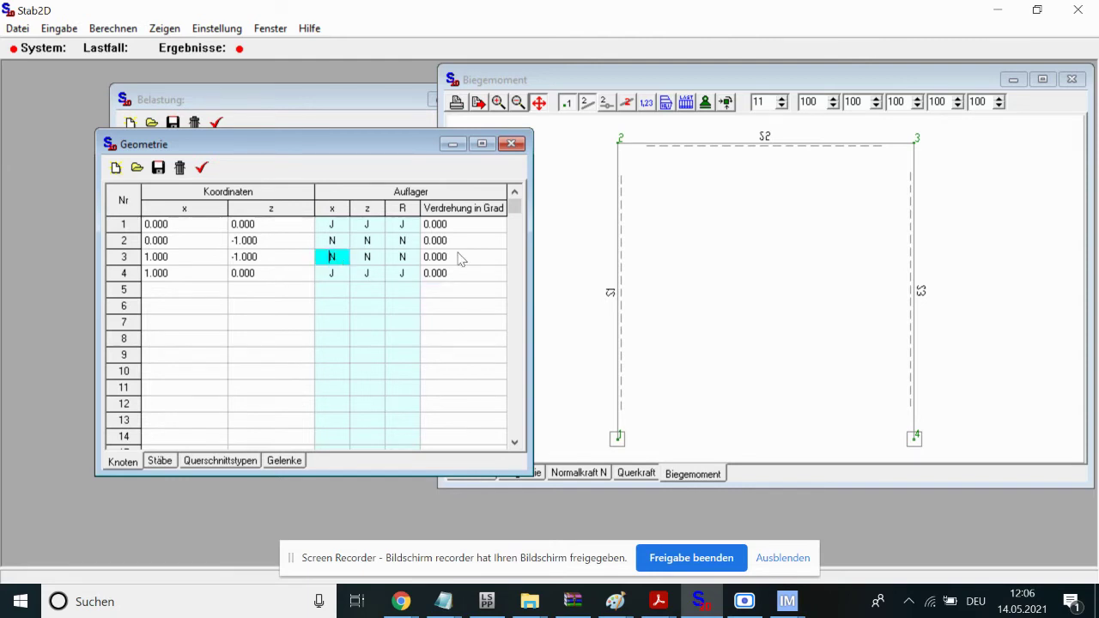
type("J")
key("Down")
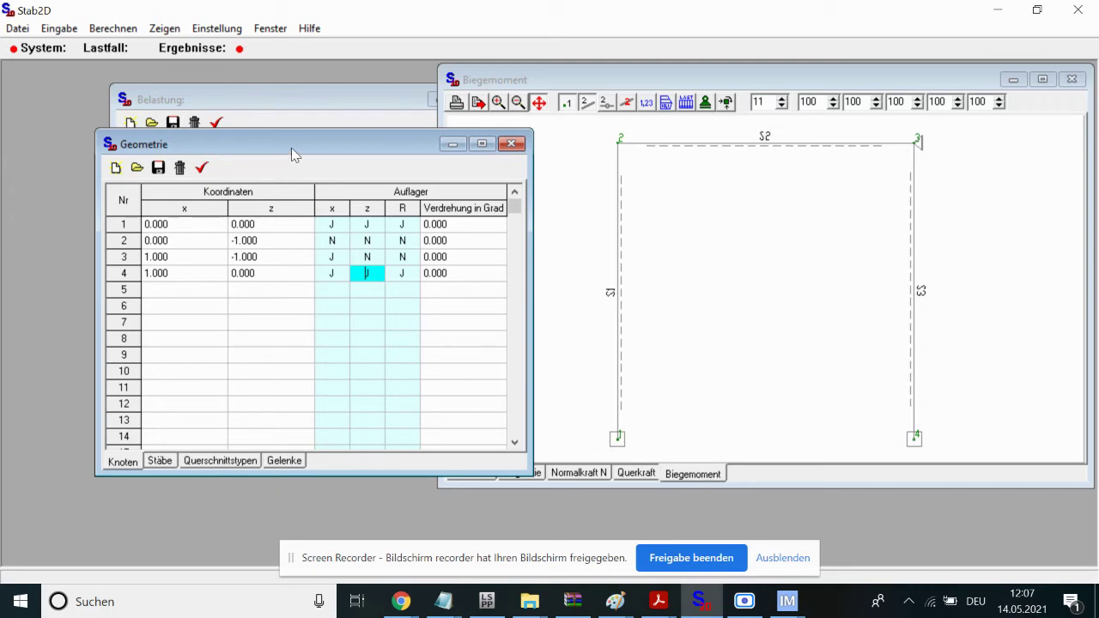
left_click_drag(291, 148, 430, 129)
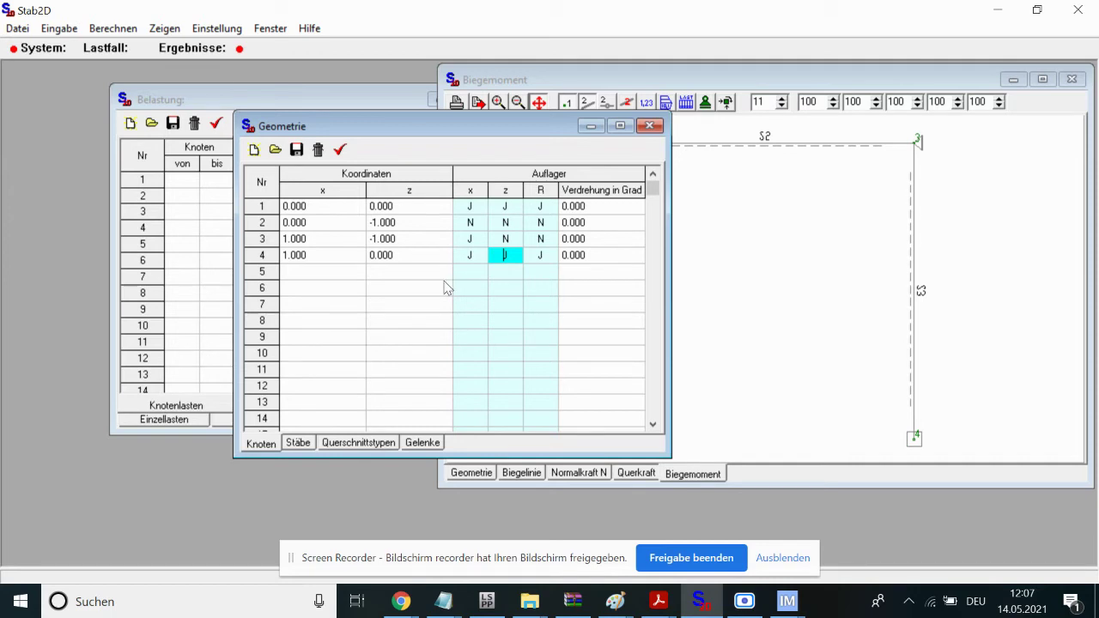
Step: Switch the Belastung window to its empty Zwangsverformungen table
key("ctrl+F6")
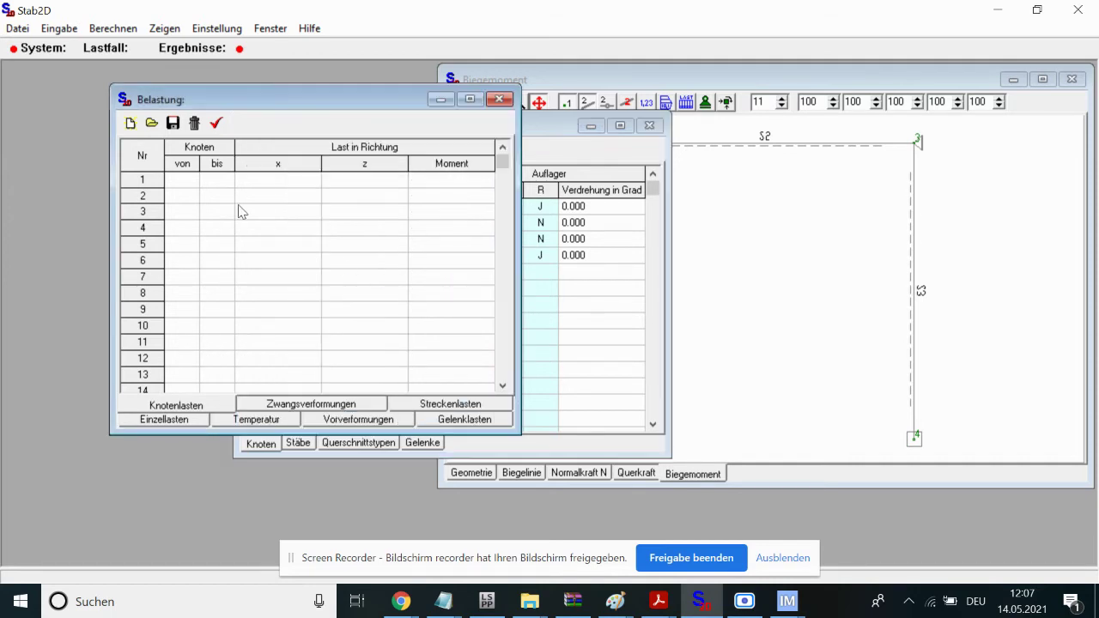
left_click(64, 31)
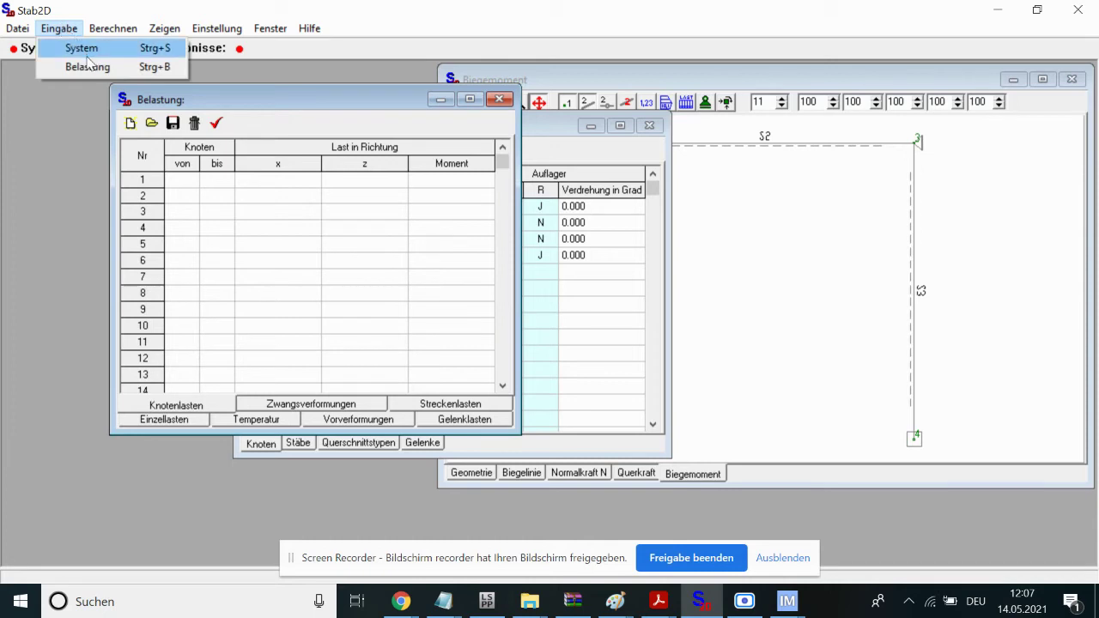
left_click(231, 185)
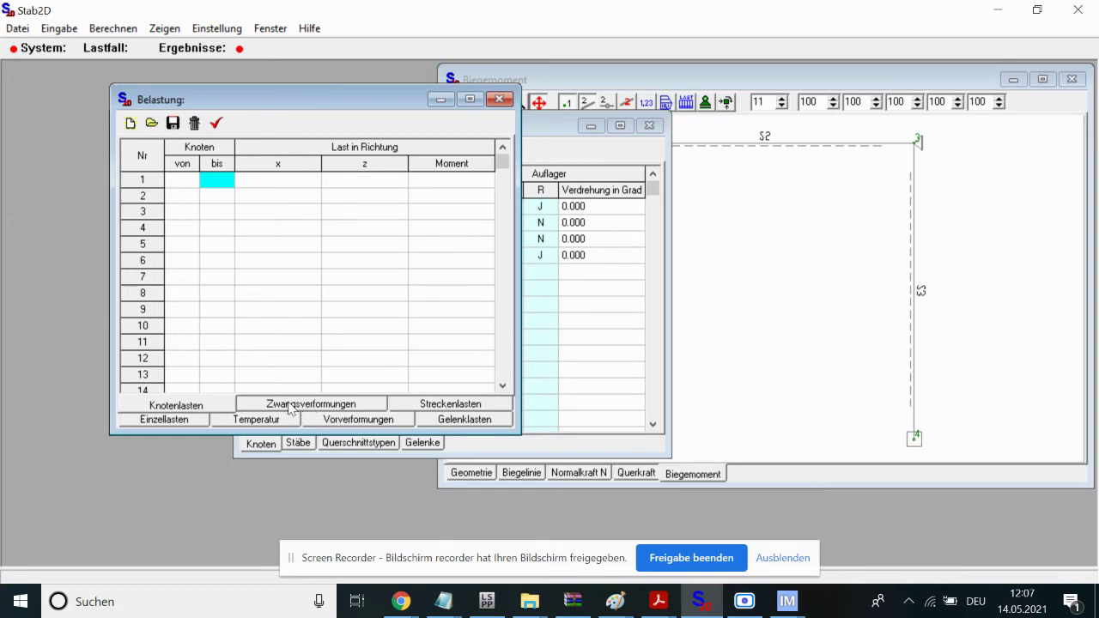
left_click(291, 407)
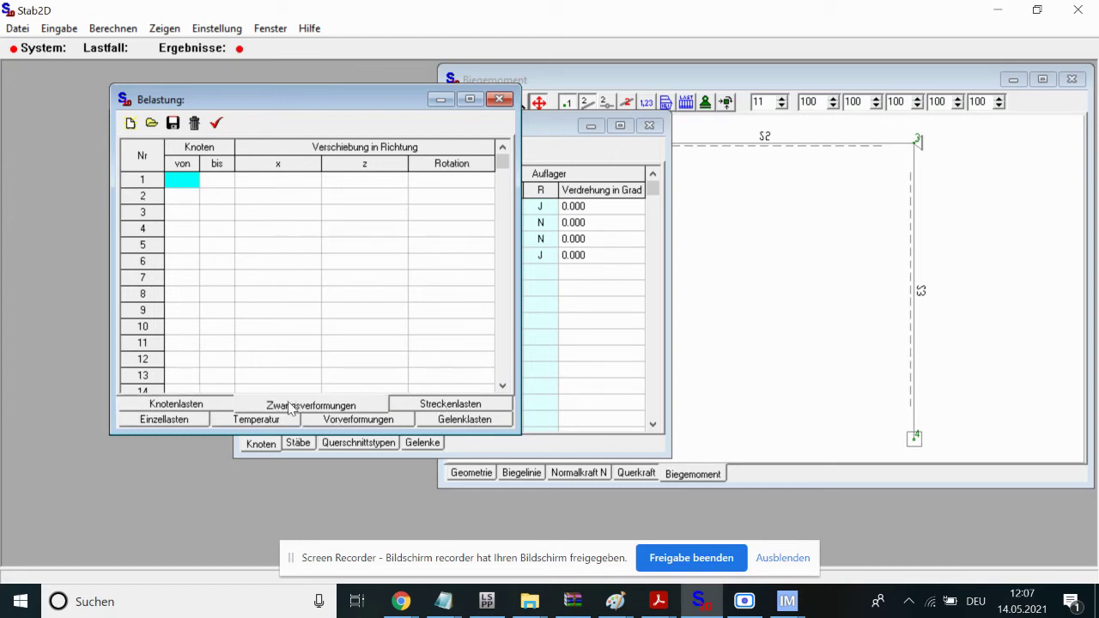
left_click(322, 419)
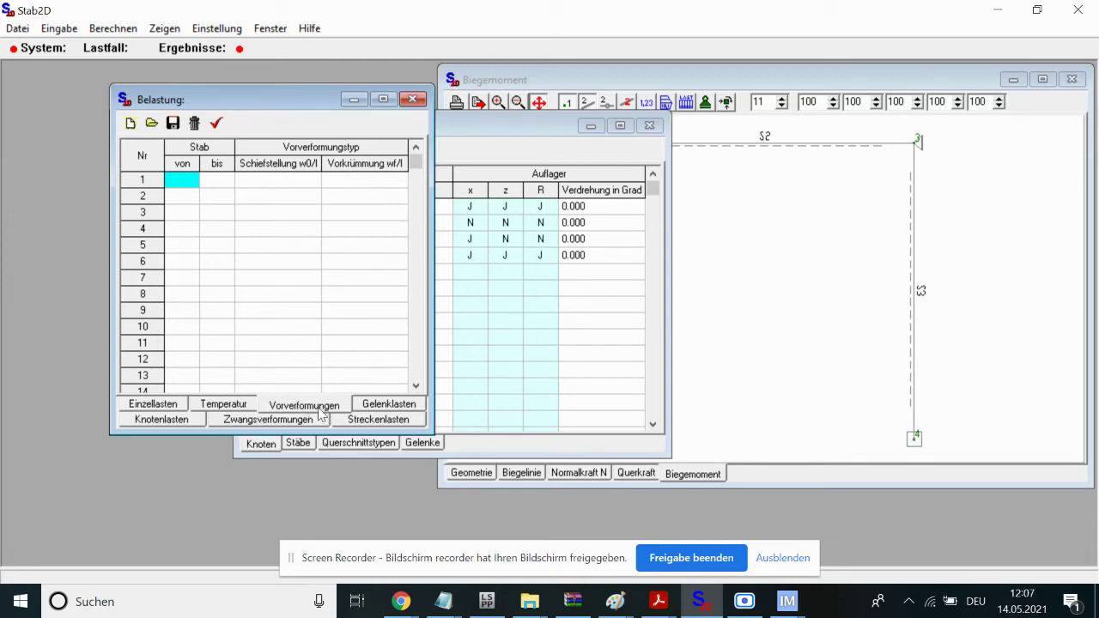
left_click(294, 420)
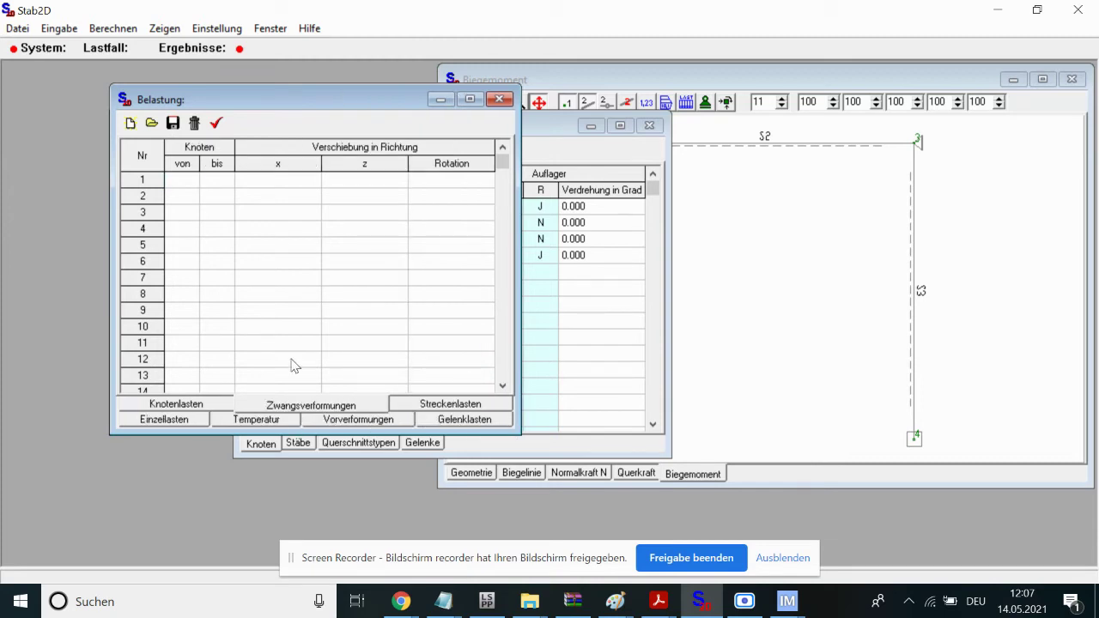
Step: Apply an x displacement of 1.000 to node range 3–3 and return to the Geometrie table
left_click(179, 182)
type("3")
key("Tab")
type("3")
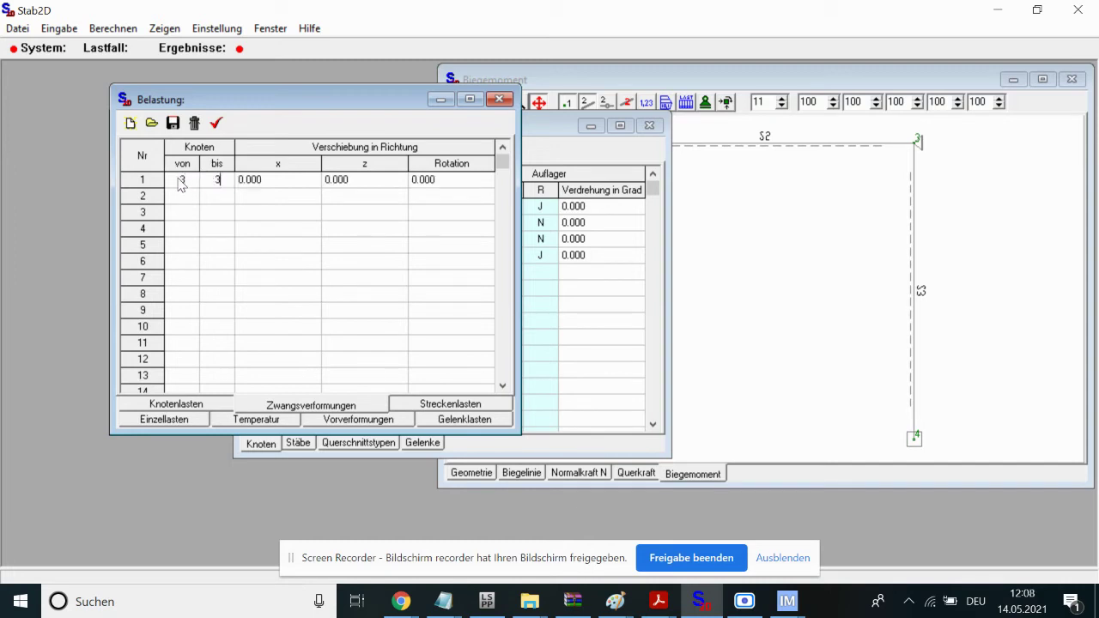
key("Tab")
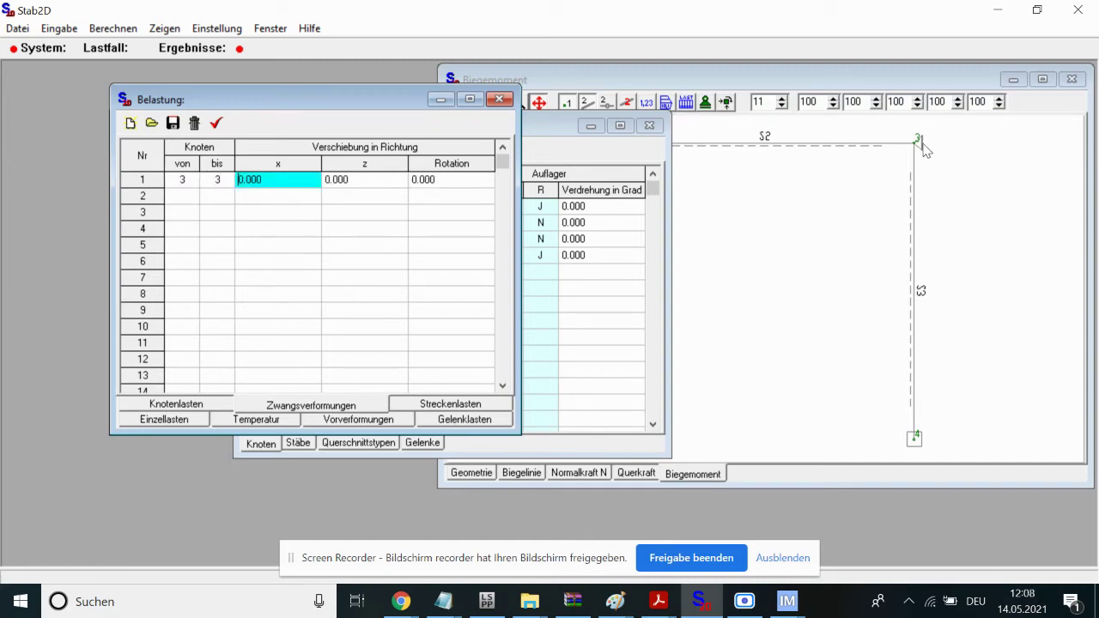
left_click(268, 186)
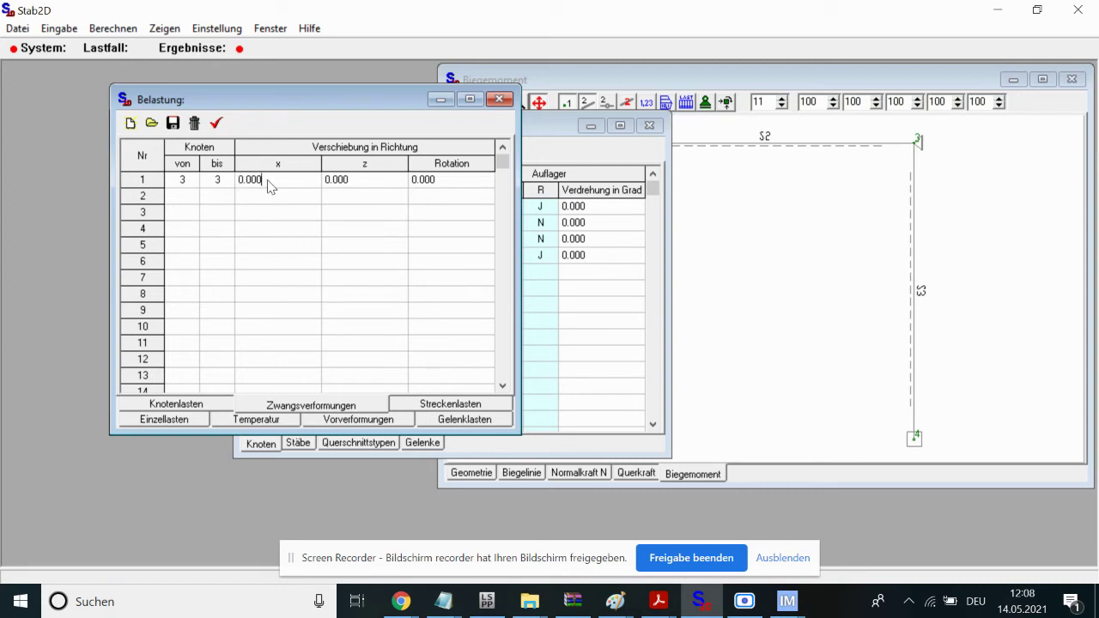
key("BackSpace")
key("BackSpace")
key("BackSpace")
key("BackSpace")
key("BackSpace")
type("1")
left_click(267, 201)
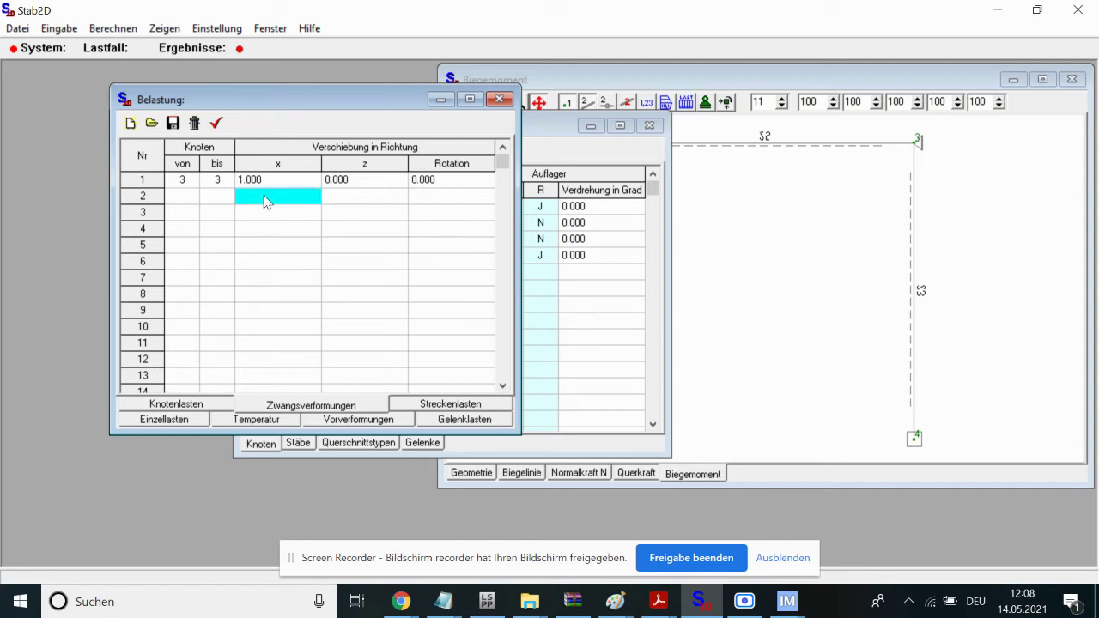
left_click(281, 311)
key("ctrl+Tab")
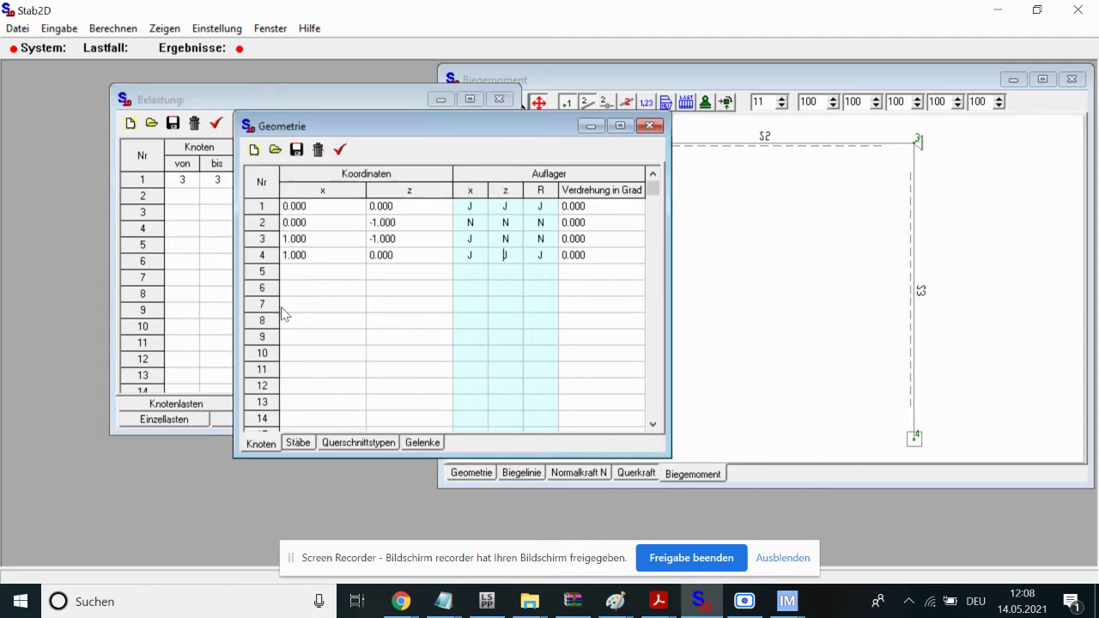
Step: Set cross-section type 1's Fläche to 1e8 and close the Geometrie window
left_click(333, 444)
type("1")
key("Tab")
type("1")
key("Tab")
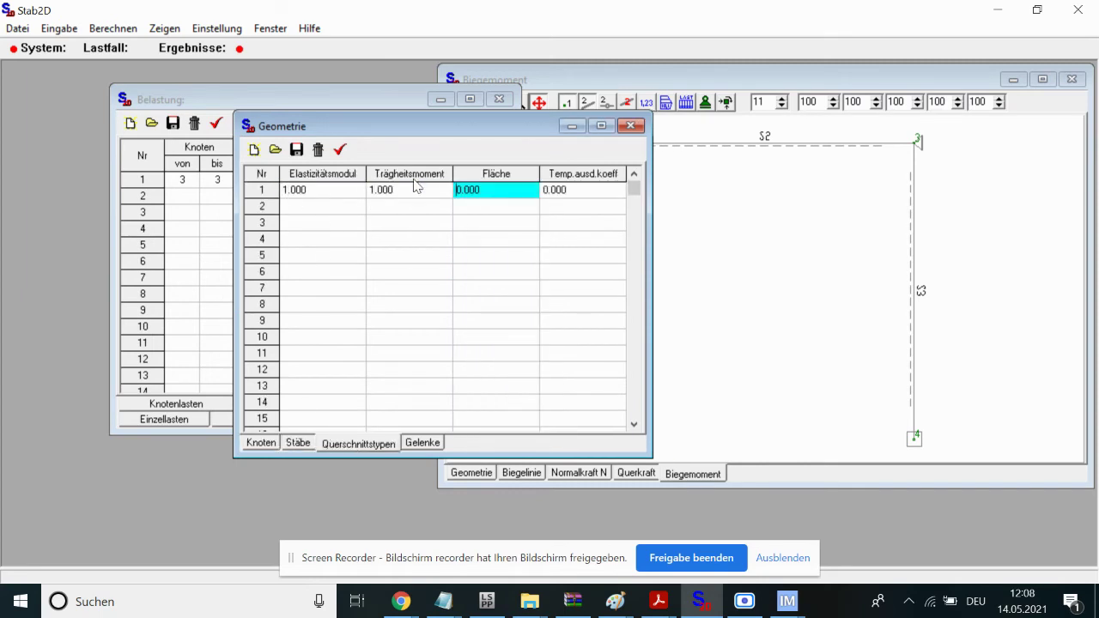
type("1e8")
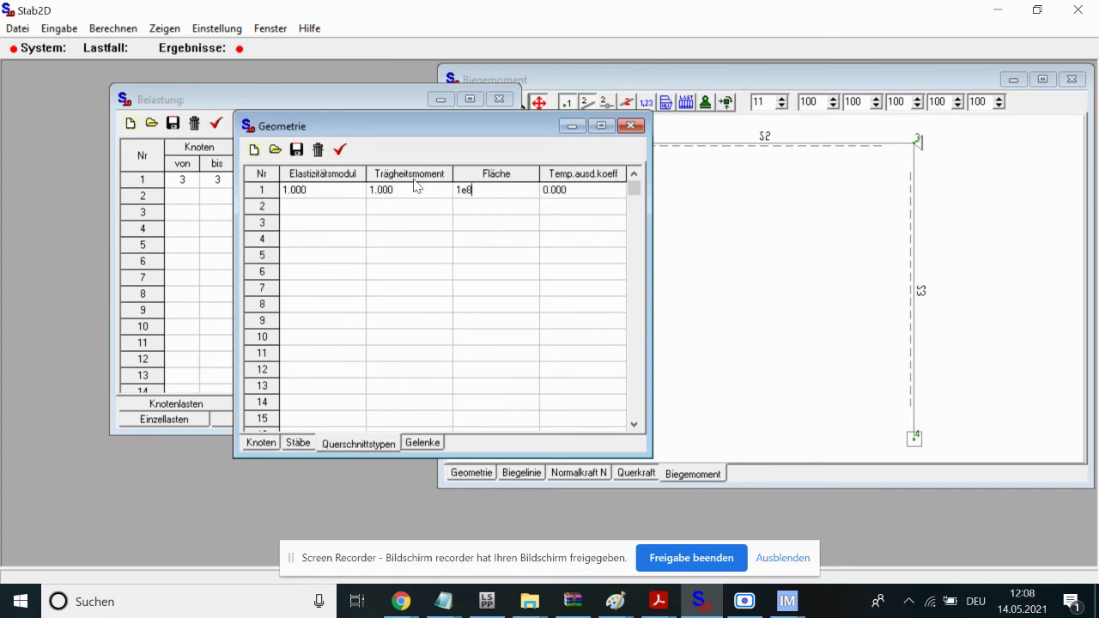
key("Return")
left_click(631, 127)
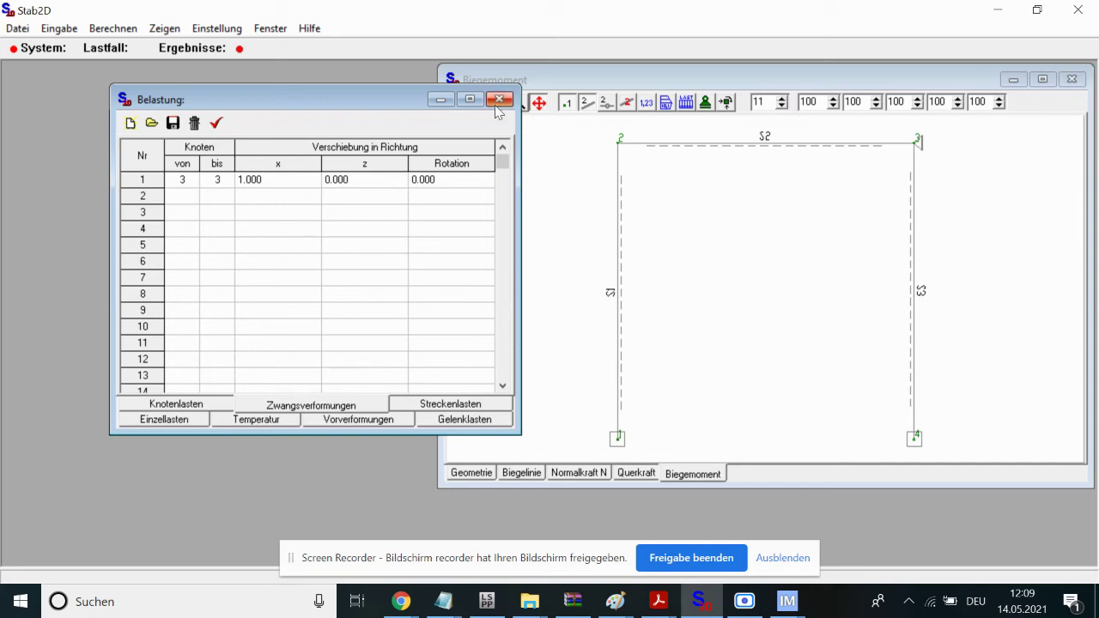
Step: Draw node 3's imposed displacement arrow on the frame plot and zoom to frame it
left_click(688, 103)
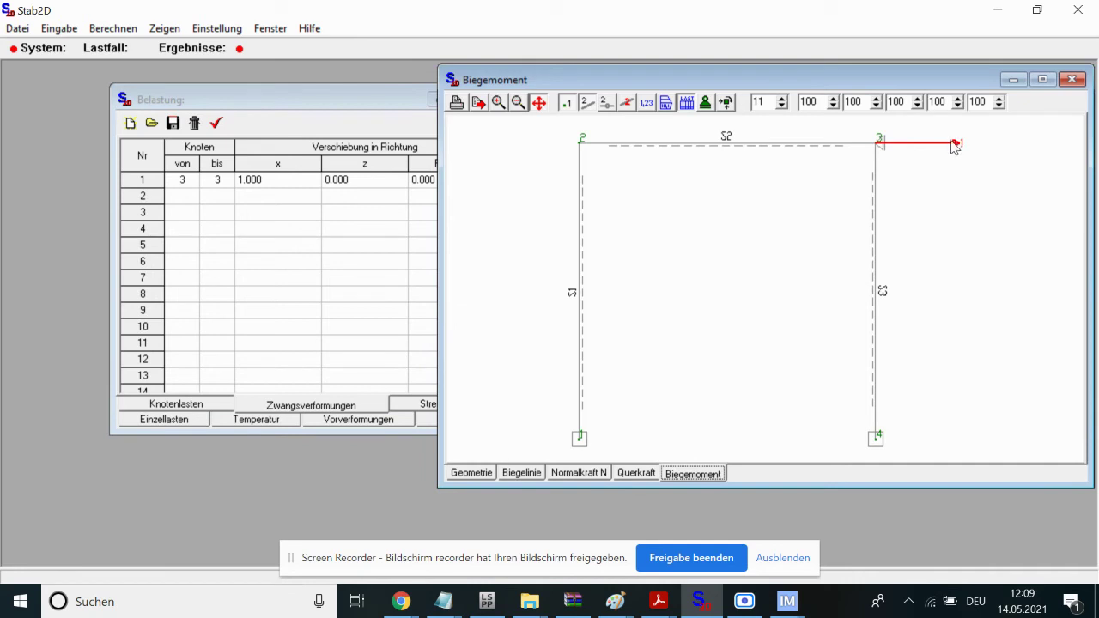
scroll(643, 324, "up", 1)
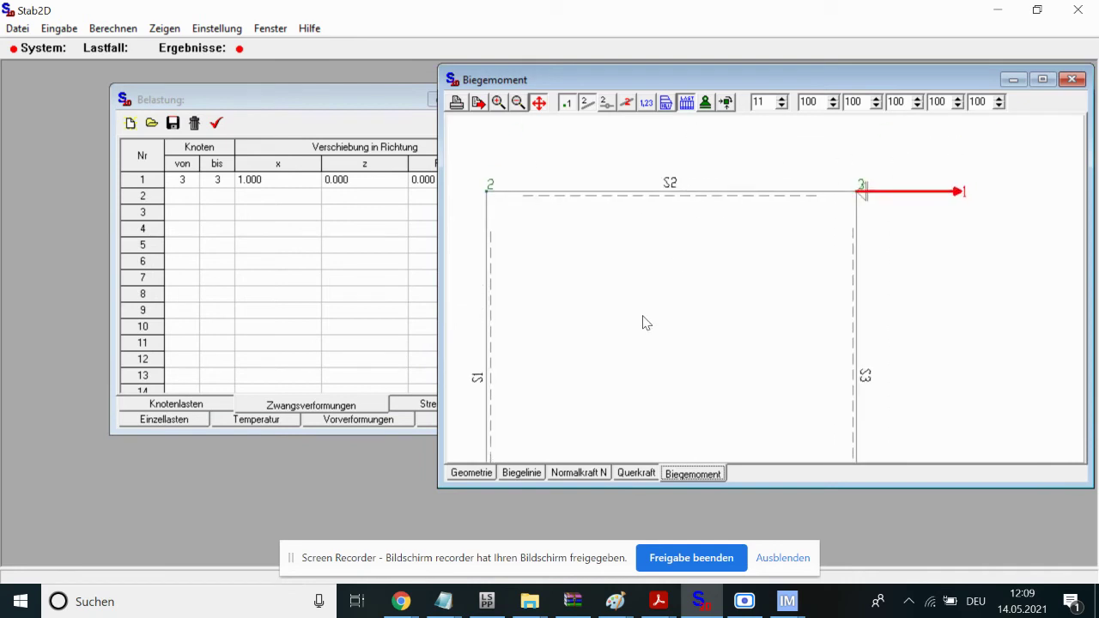
middle_click_drag(643, 323, 681, 363)
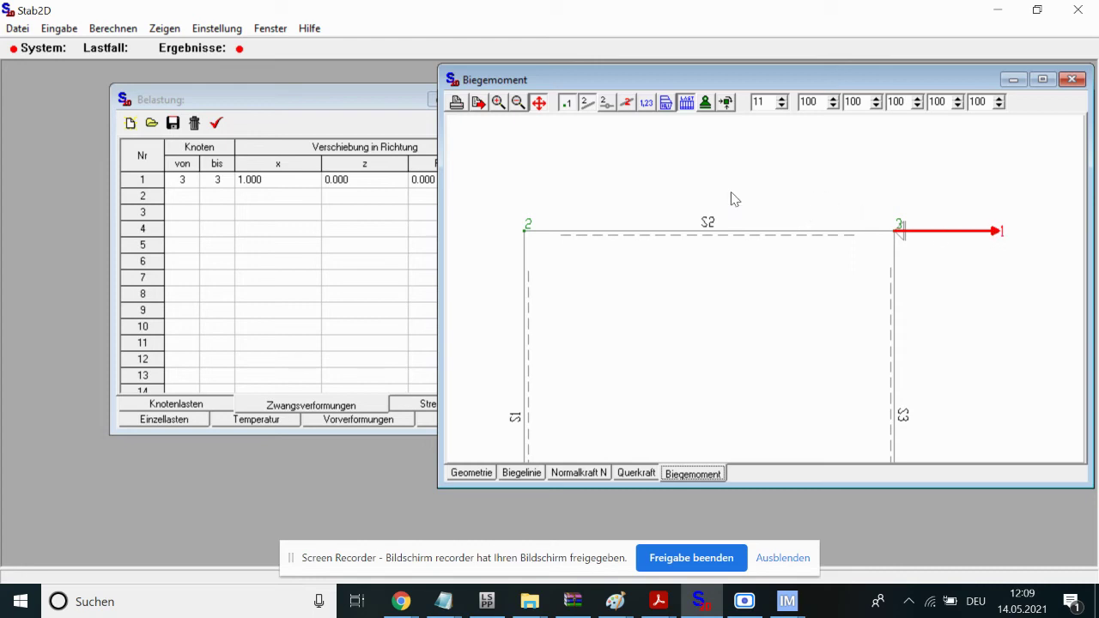
mouse_move(559, 268)
left_mouse_down()
mouse_move(793, 245)
mouse_move(680, 258)
left_mouse_up()
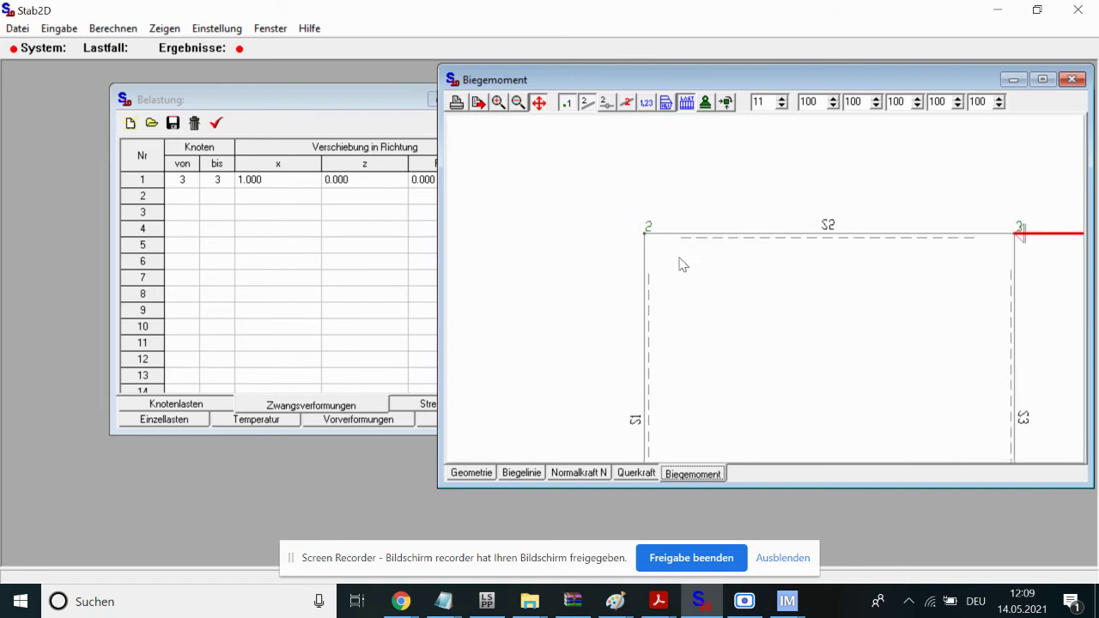
Step: Enter a test horizontal node load of 1.000 at node 2
left_click(176, 409)
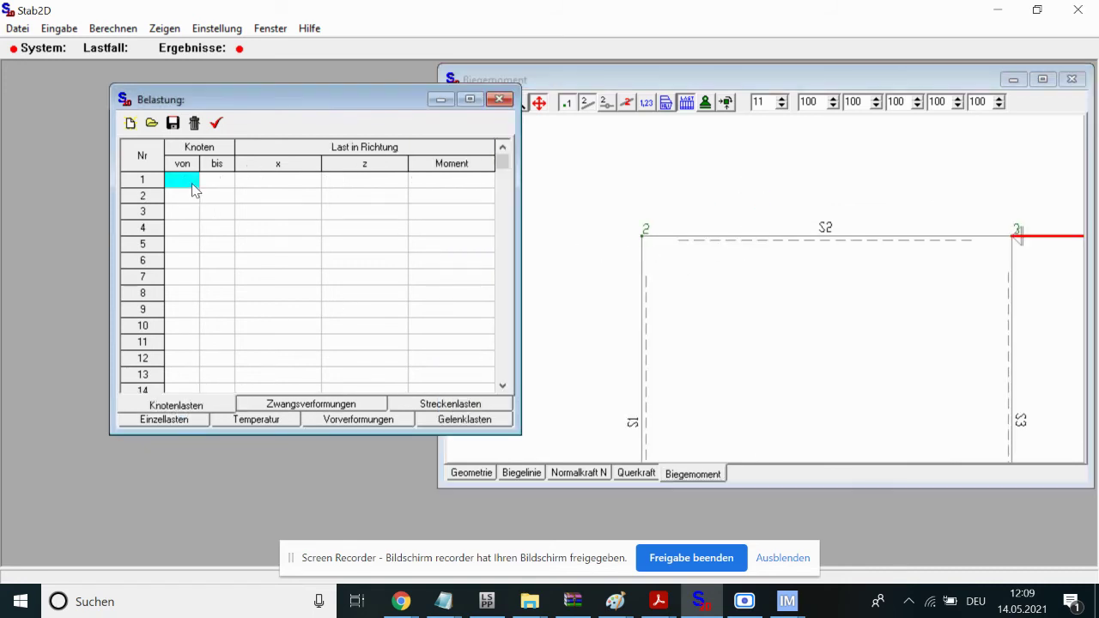
type("2")
key("Tab")
type("2")
key("Tab")
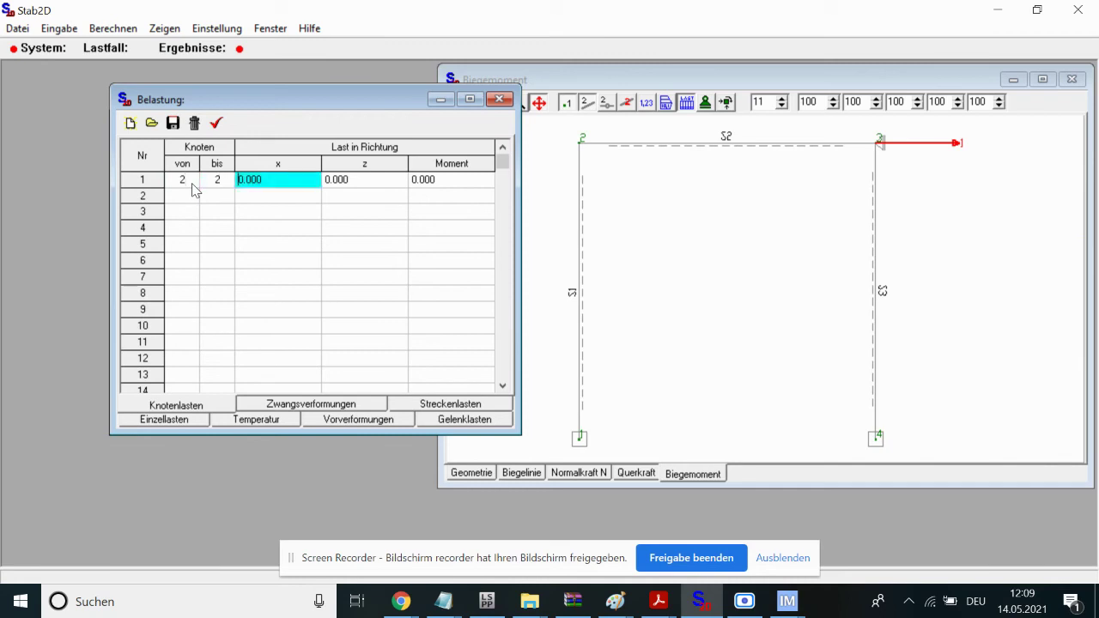
type("1")
key("Return")
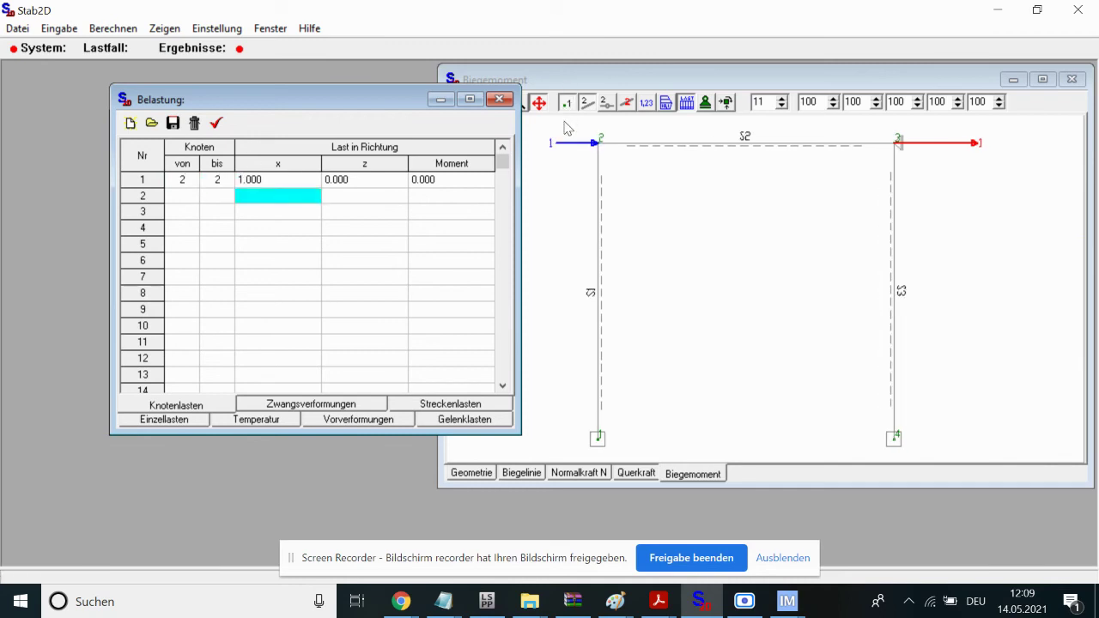
Step: Delete the node-2 load row and close the Belastung window
left_click(182, 180)
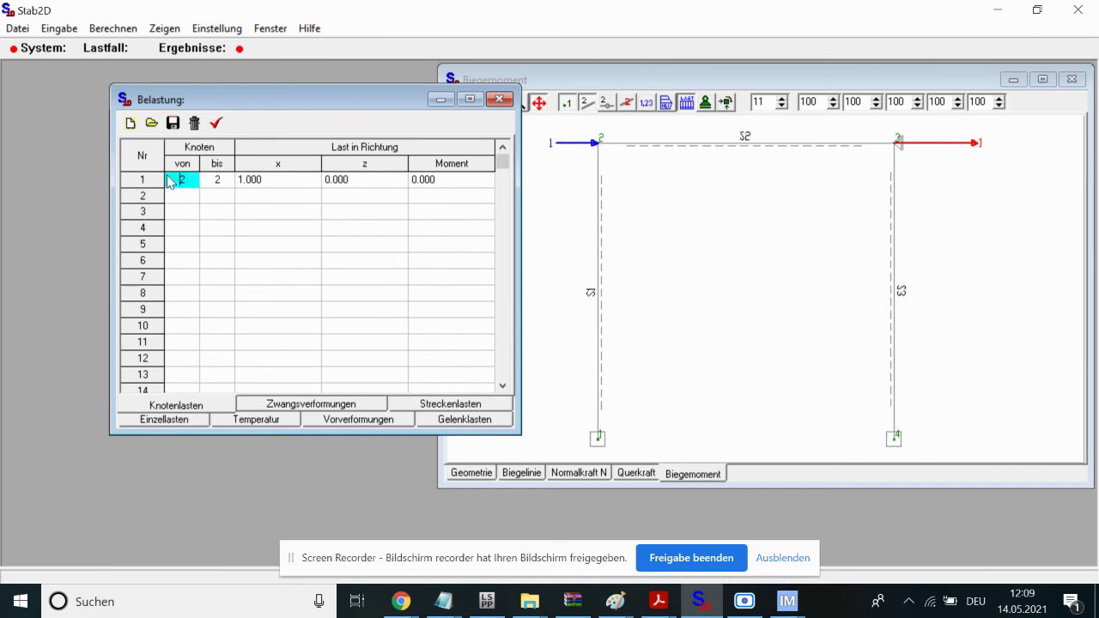
left_click(195, 125)
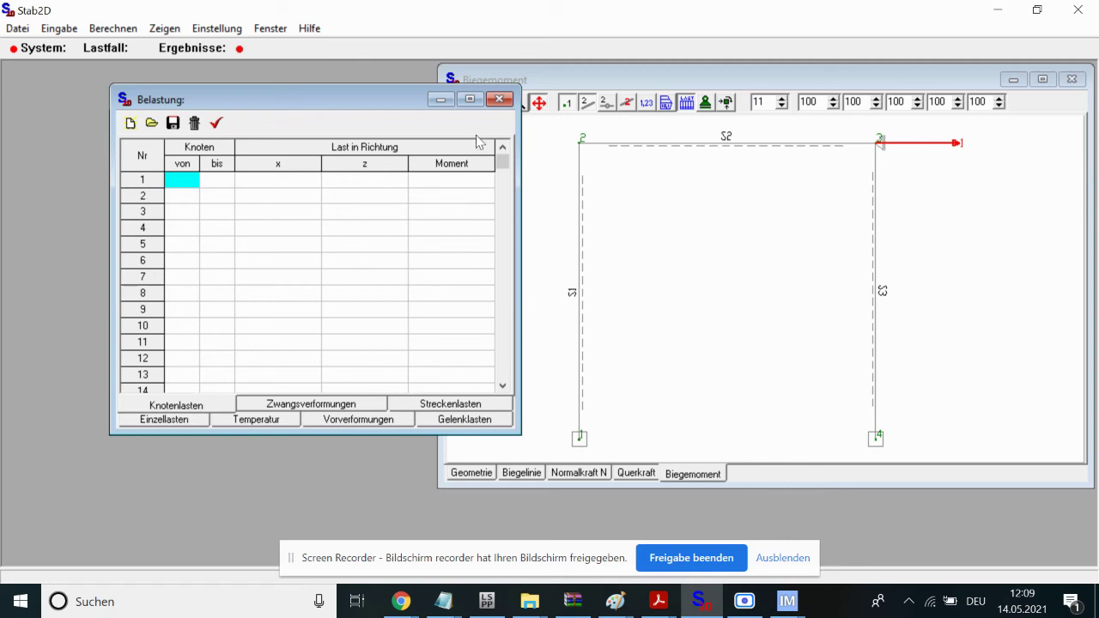
left_click(499, 100)
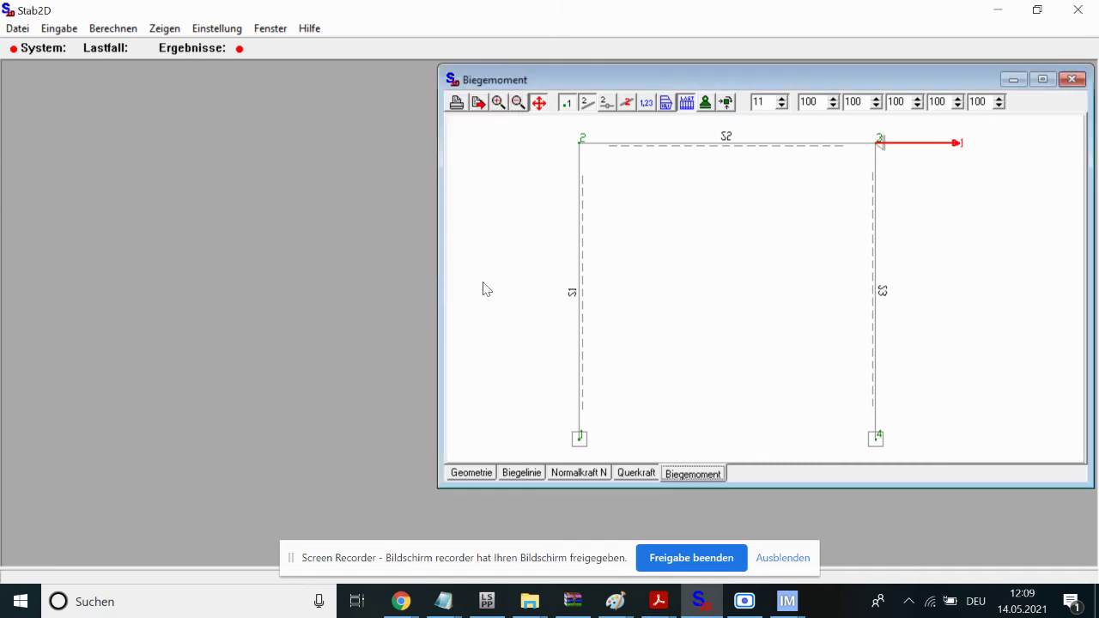
Step: Run the first-order calculation with F5 and view the resulting bending-moment diagram
key("F5")
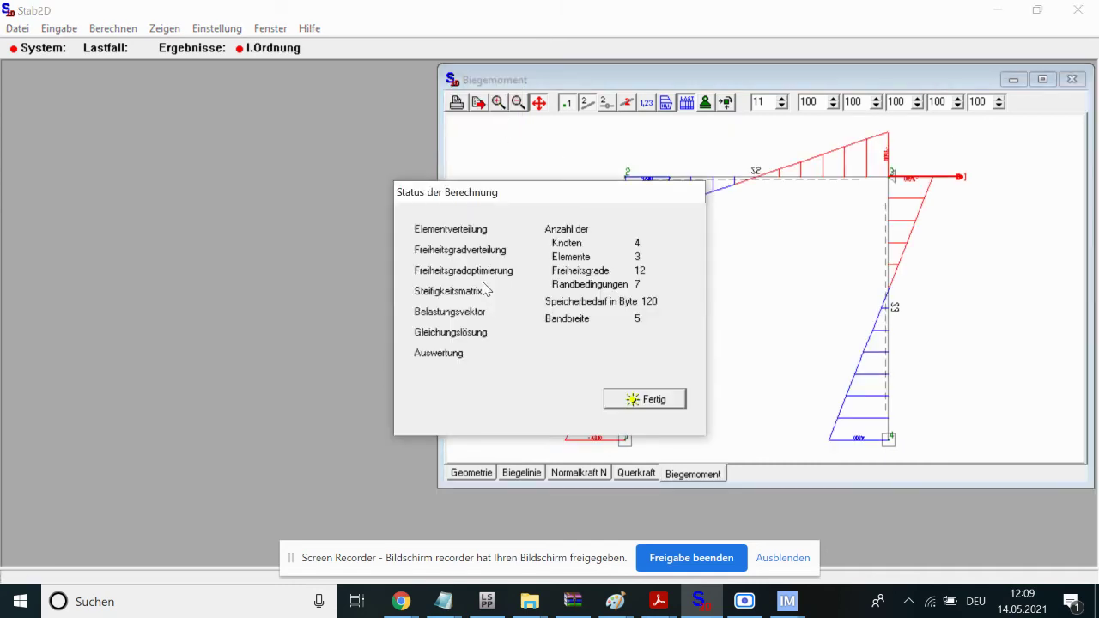
key("Return")
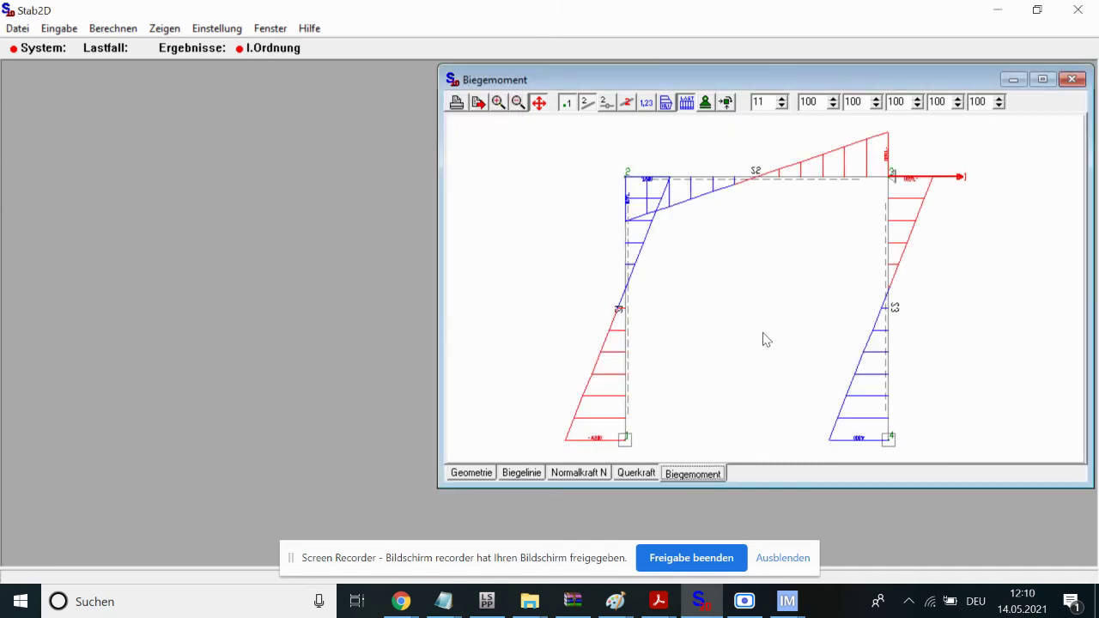
scroll(766, 339, "up", 2)
scroll(767, 339, "down", 2)
scroll(793, 295, "down", 2)
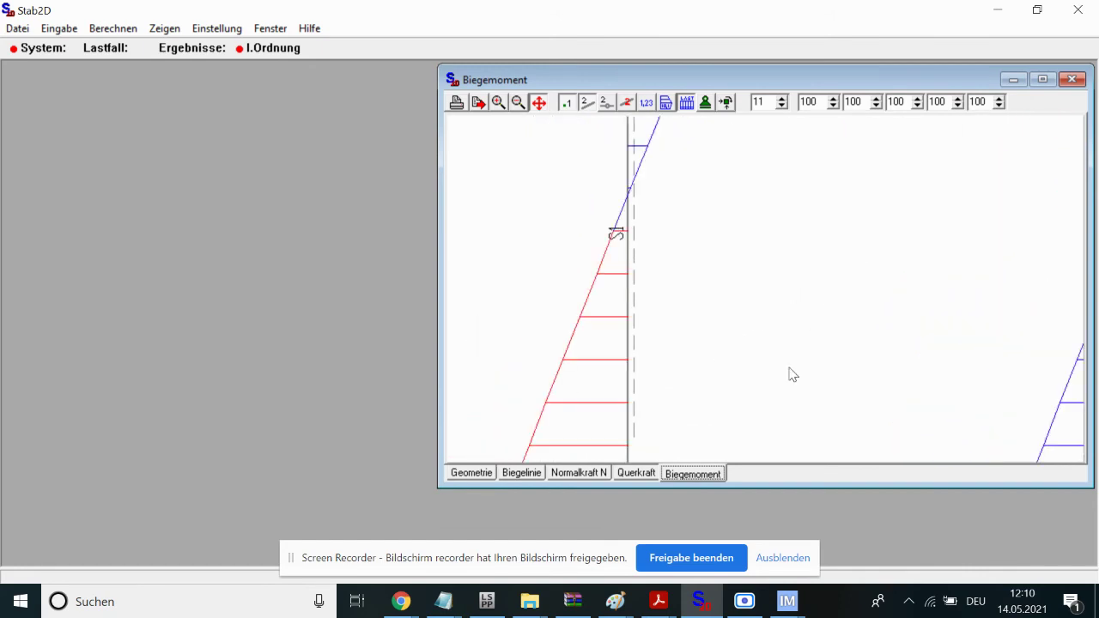
scroll(790, 372, "down", 2)
scroll(793, 246, "down", 1)
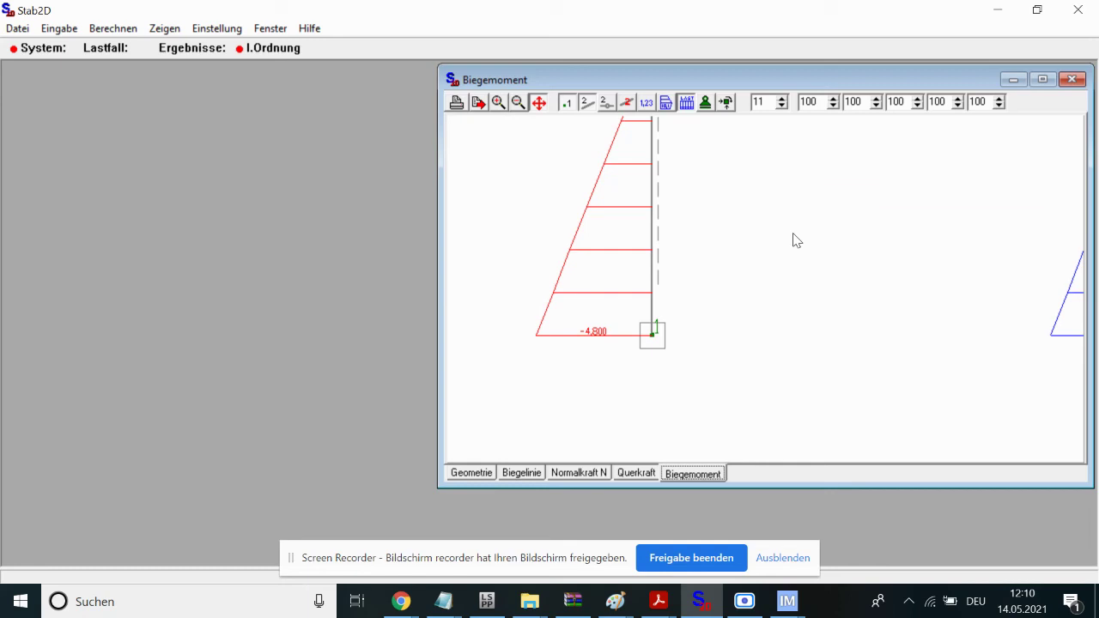
Step: Inspect the moments at nodes 2, 3 and 4, then fit the whole diagram in view
left_click_drag(846, 197, 791, 407)
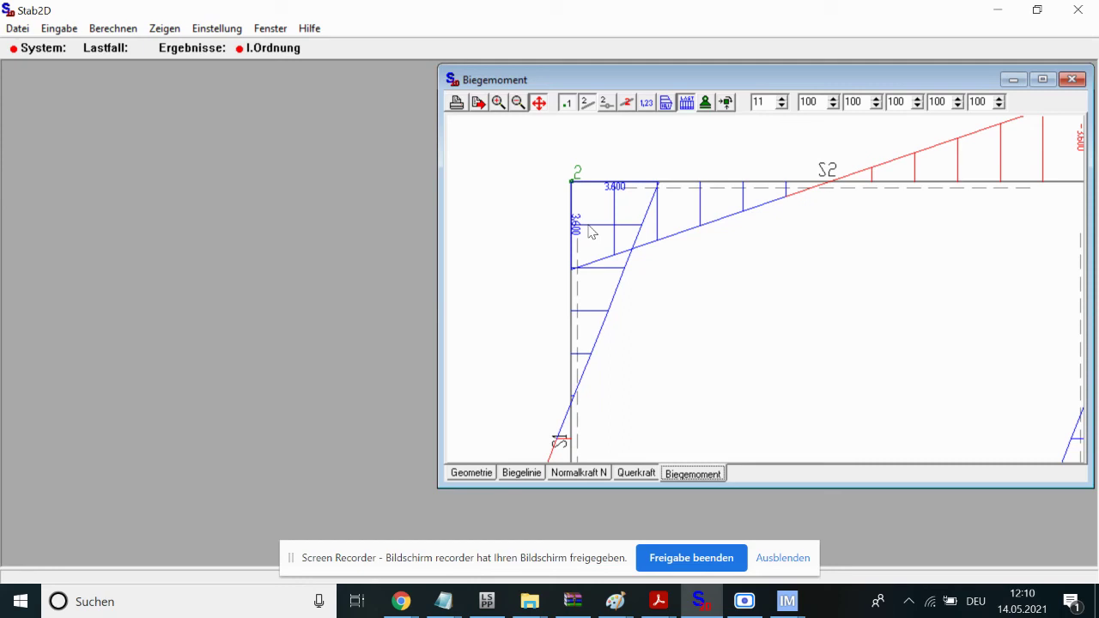
left_click_drag(853, 233, 572, 225)
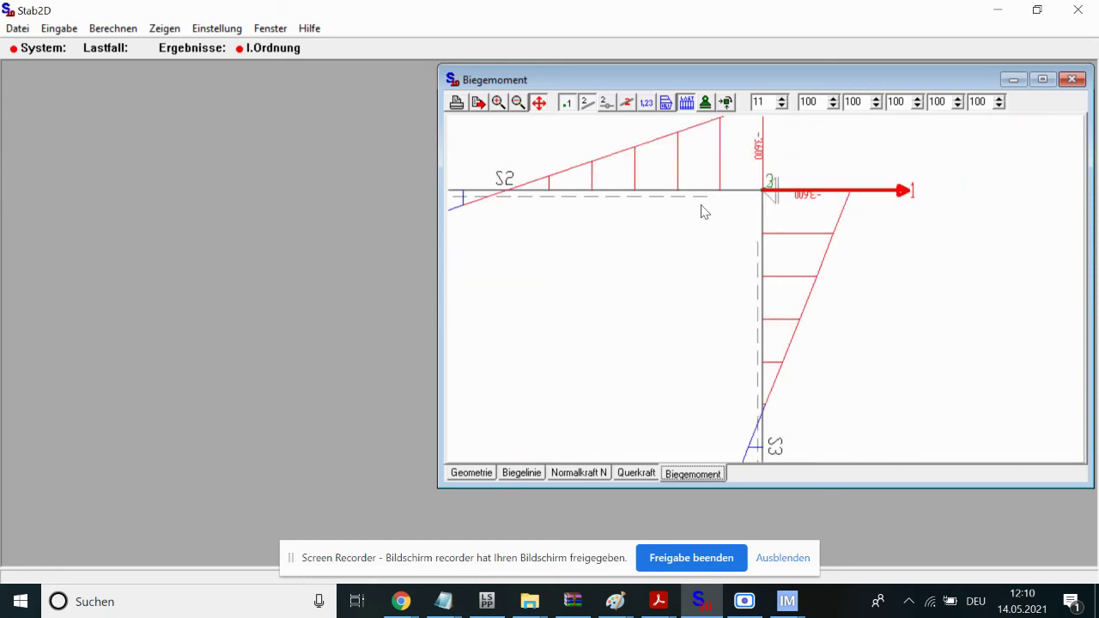
left_click_drag(703, 210, 552, 332)
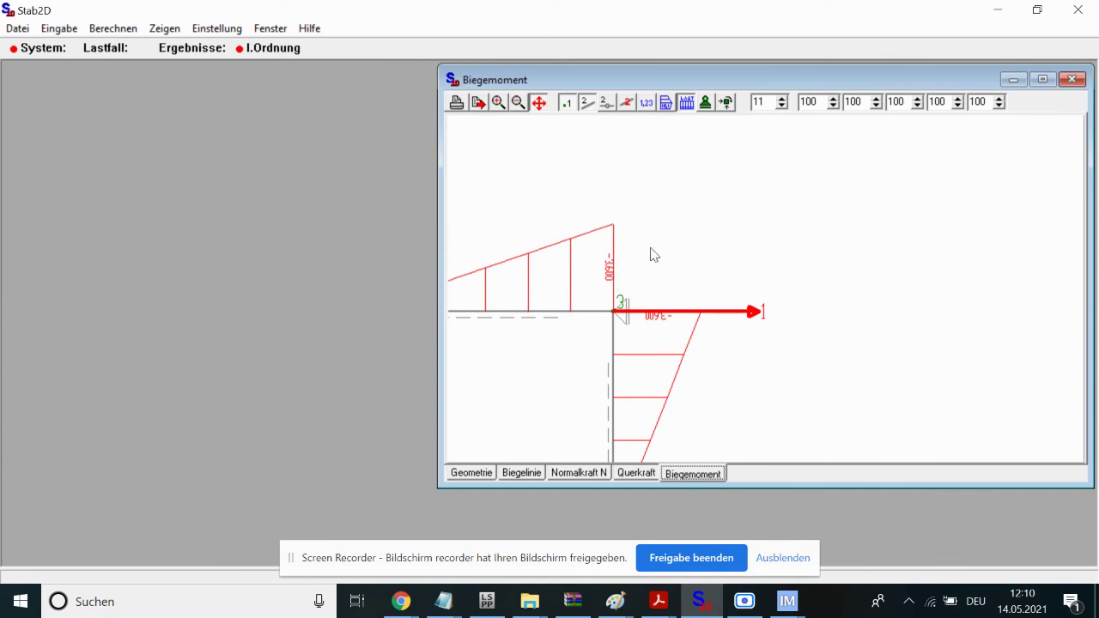
left_click_drag(622, 351, 642, 240)
left_click_drag(598, 422, 647, 252)
left_click_drag(627, 352, 680, 220)
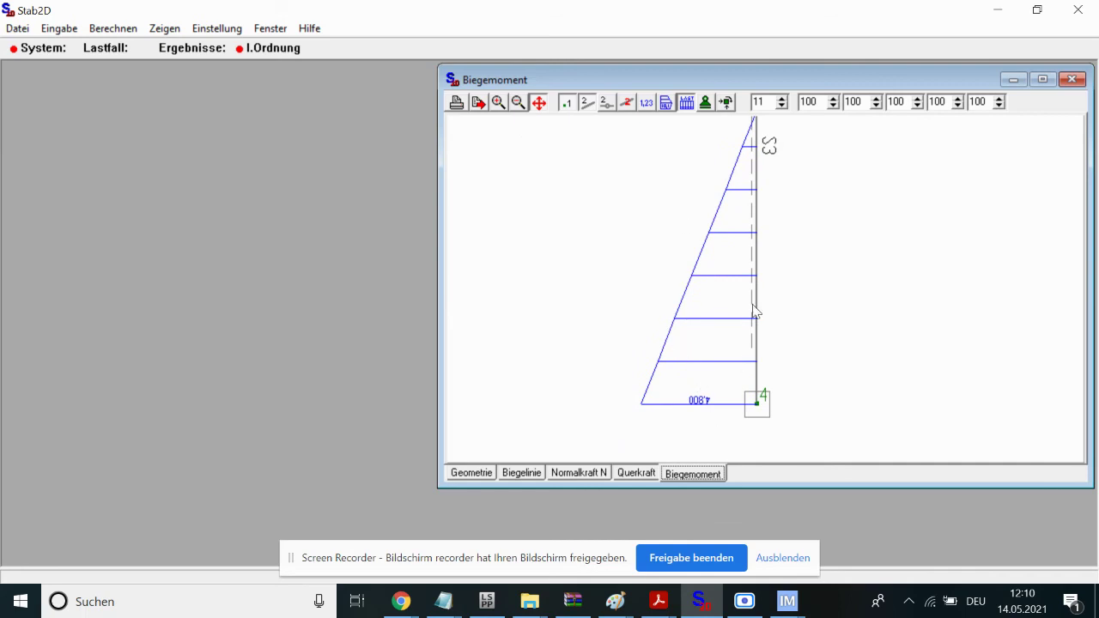
left_click(518, 104)
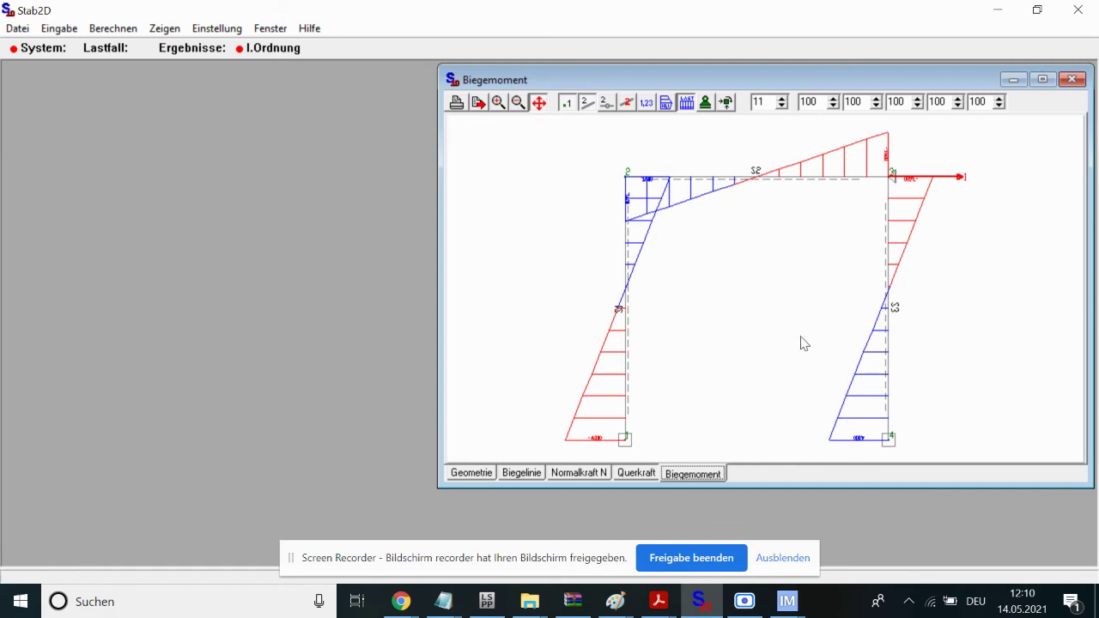
mouse_move(799, 344)
left_mouse_down()
mouse_move(744, 359)
mouse_move(730, 324)
left_mouse_up()
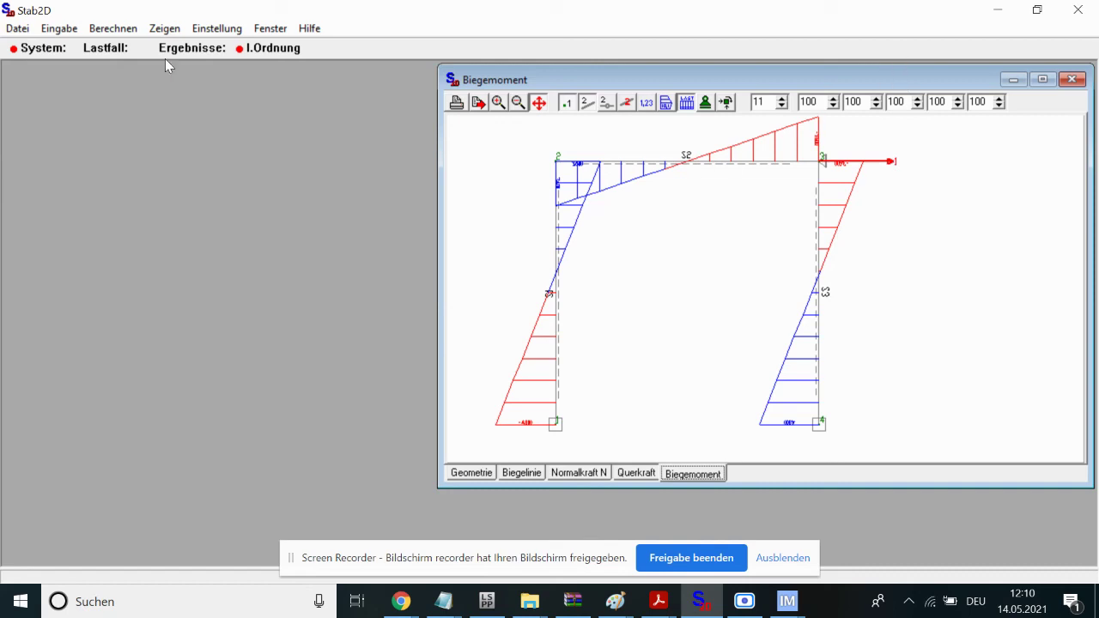
Step: Reopen Eingabe > Belastung on the Zwangsverformungen table showing x 1.000 at node 3
left_click(62, 33)
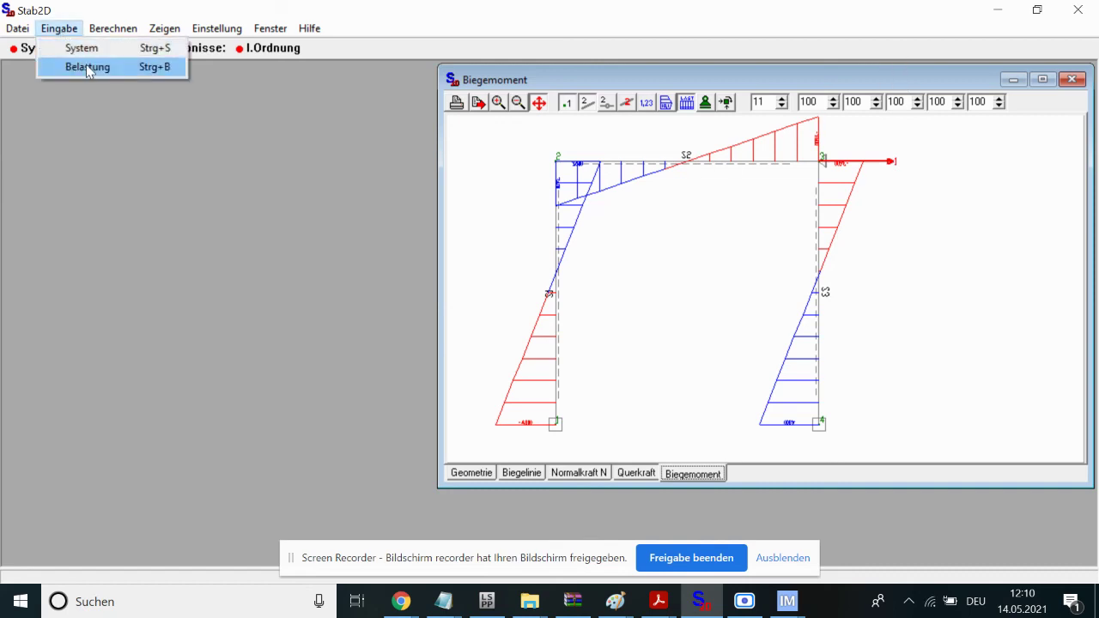
left_click(85, 66)
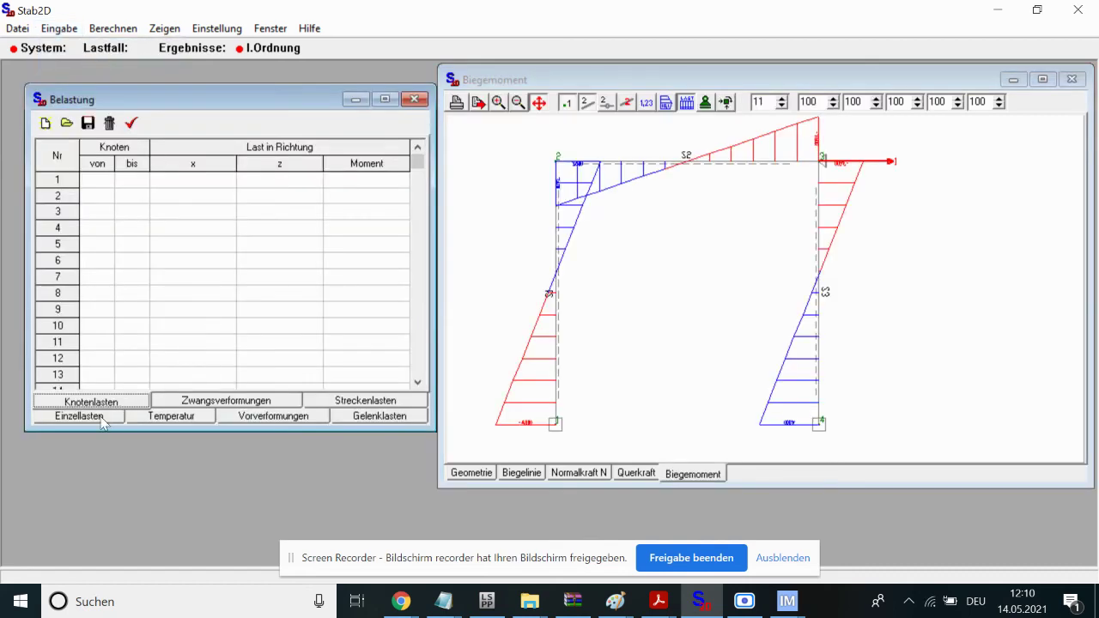
left_click(245, 404)
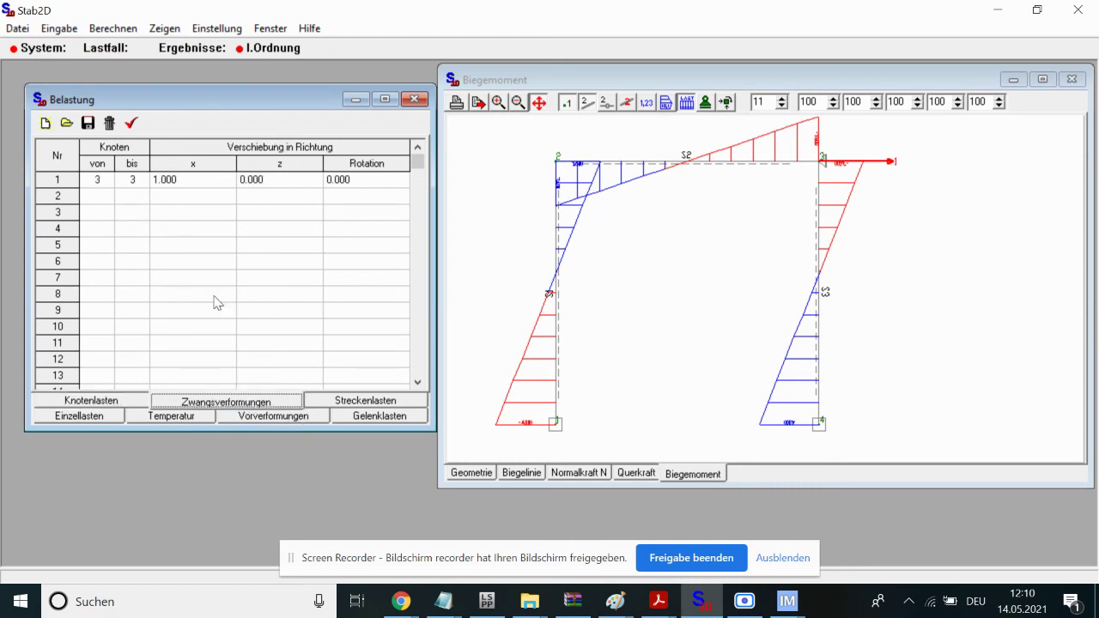